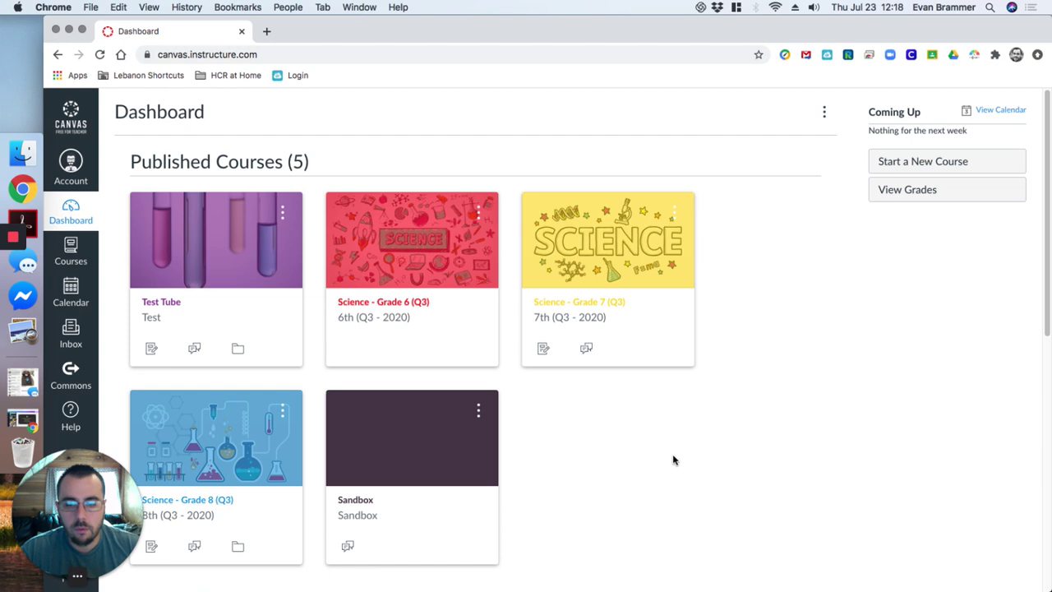
Open the Sandbox course from the dashboard and go to its Modules page.
{"action": "scroll", "coordinate": [672, 461], "scroll_direction": "down", "scroll_amount": 1}
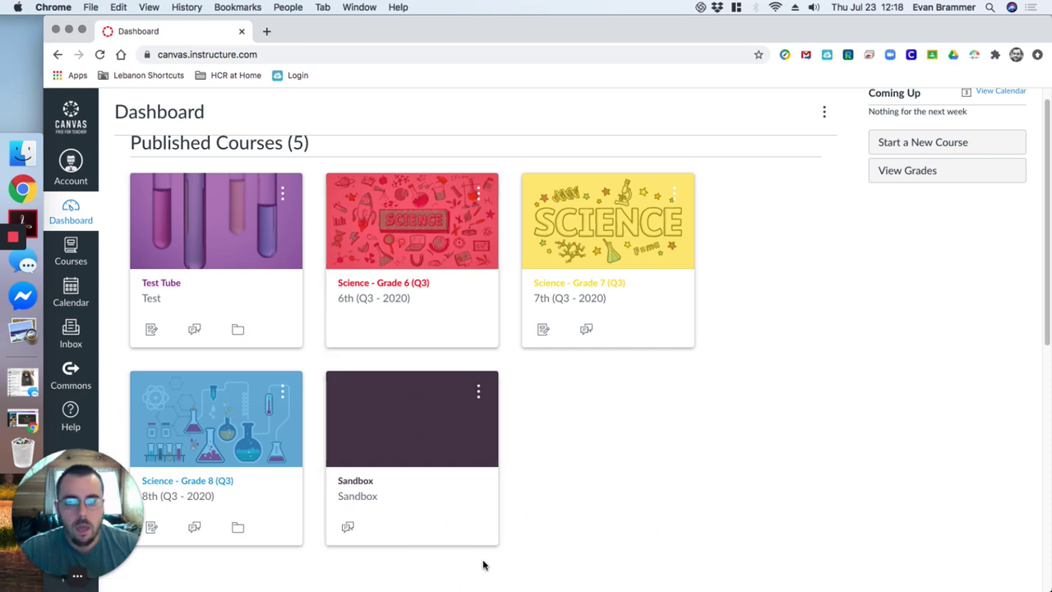
{"action": "left_click", "coordinate": [354, 485]}
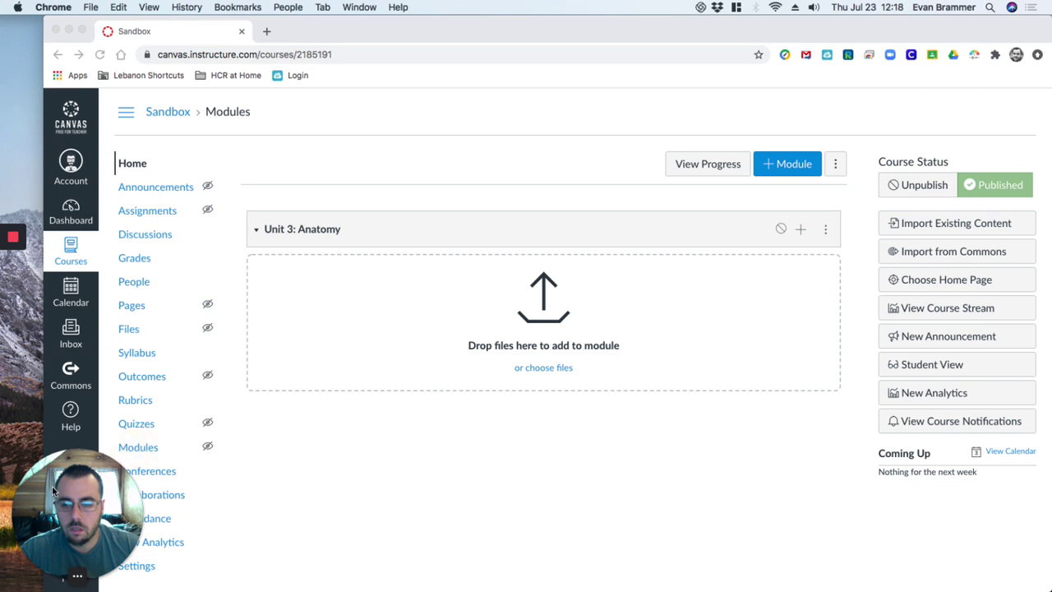
{"action": "left_click", "coordinate": [136, 447]}
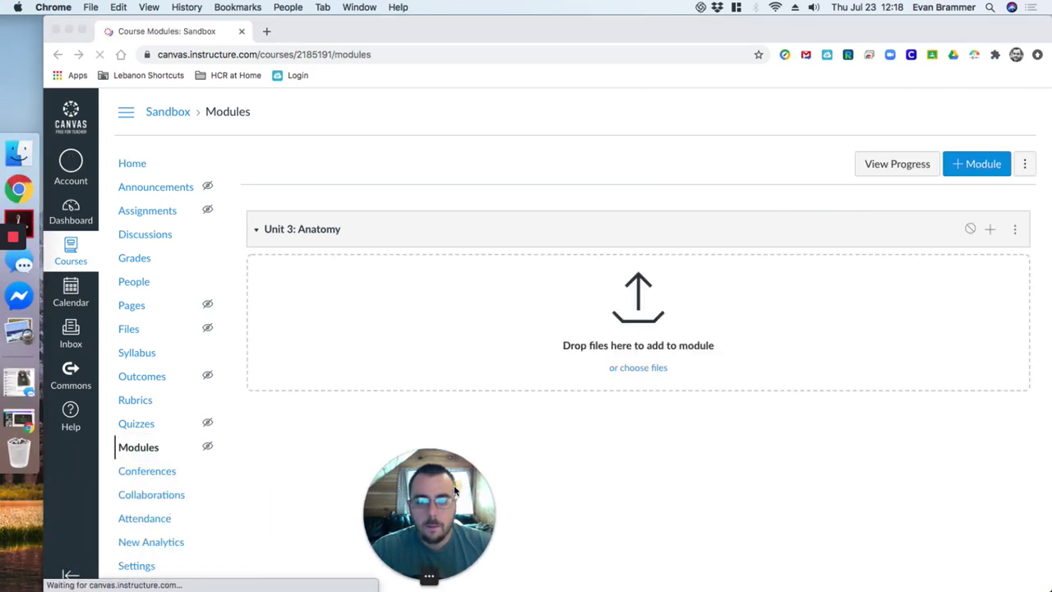
{"action": "left_click_drag", "start_coordinate": [467, 488], "coordinate": [63, 499]}
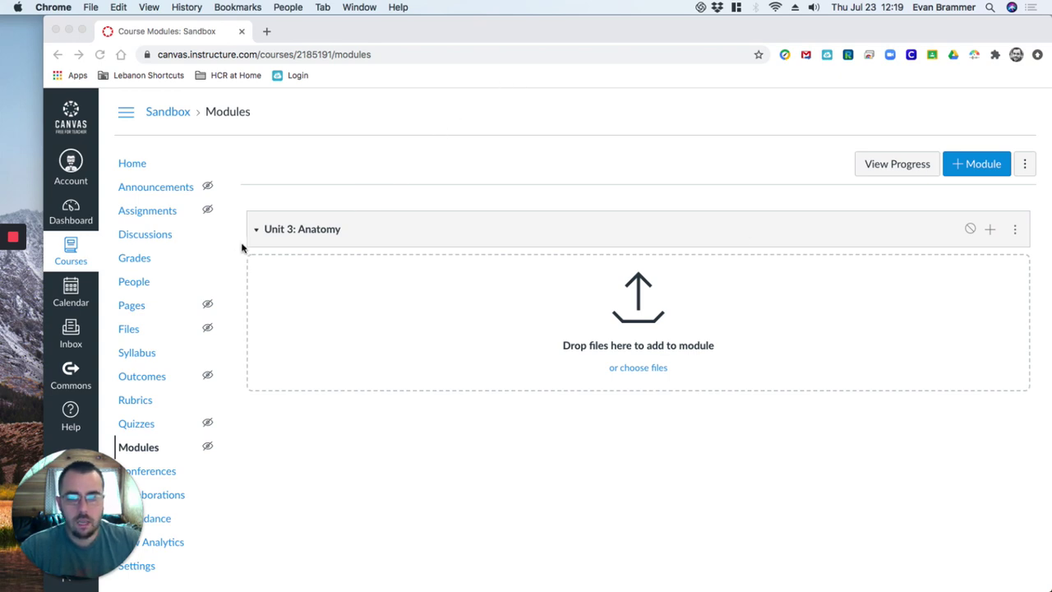
Rename the Unit 3: Anatomy module as Week Three and publish it.
{"action": "left_click_drag", "start_coordinate": [264, 230], "coordinate": [315, 231]}
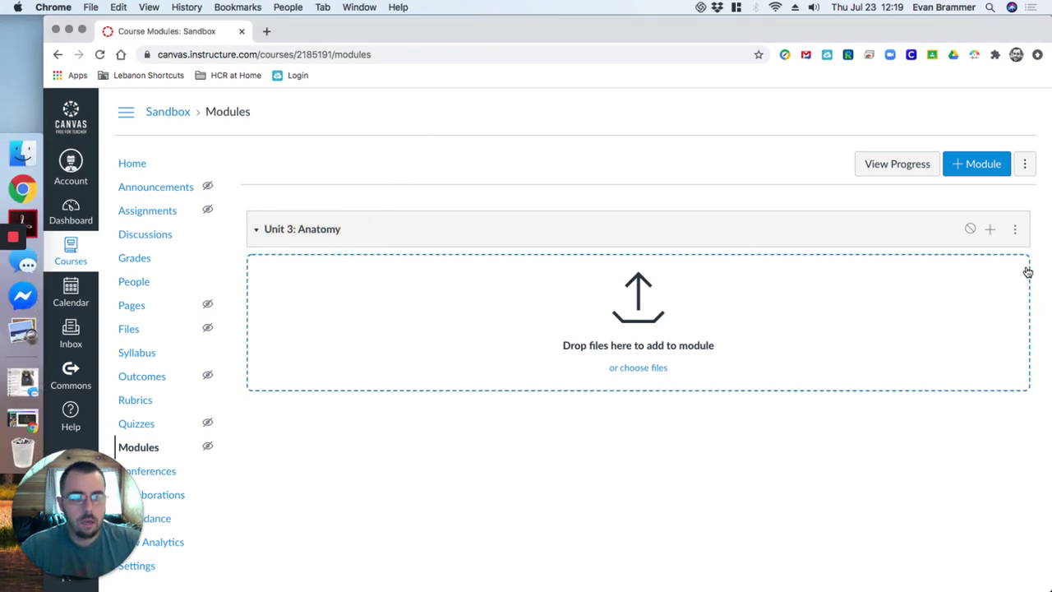
{"action": "left_click", "coordinate": [1023, 232]}
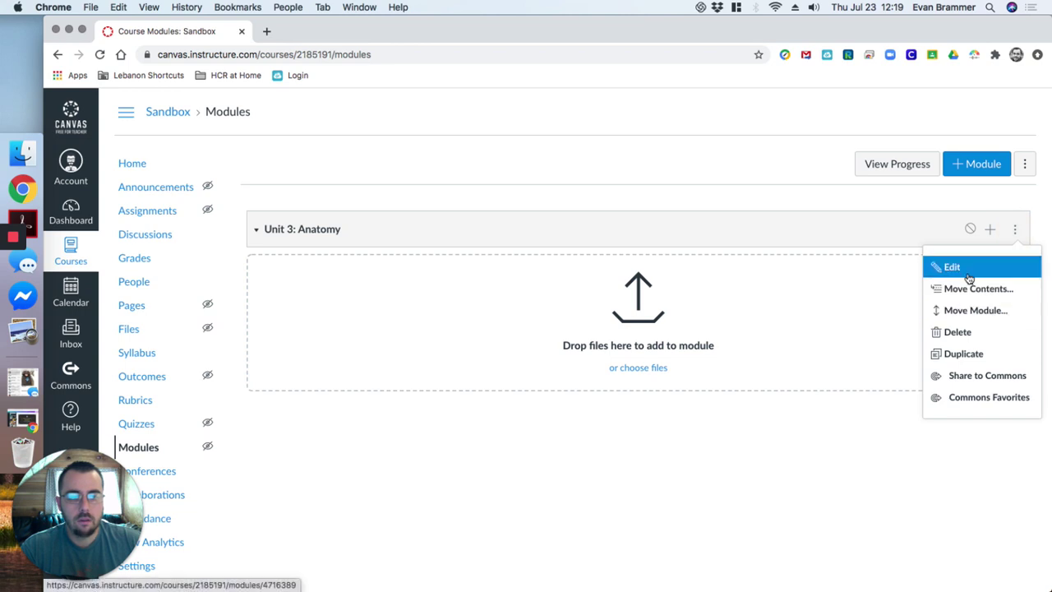
{"action": "left_click", "coordinate": [956, 266]}
{"action": "triple_click", "coordinate": [504, 211]}
{"action": "type", "text": "Week Three"}
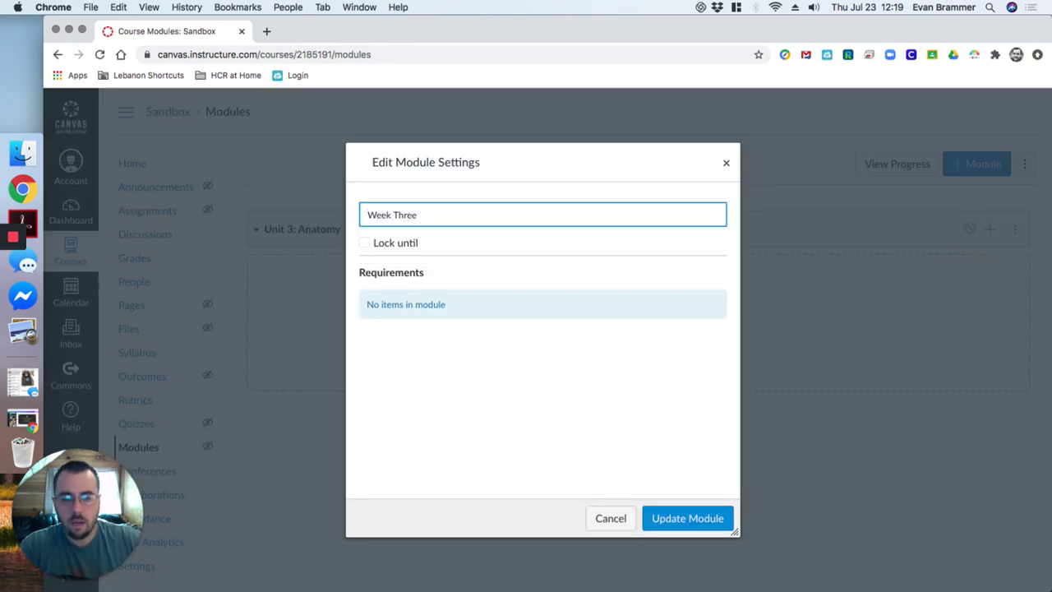
{"action": "left_click", "coordinate": [664, 518]}
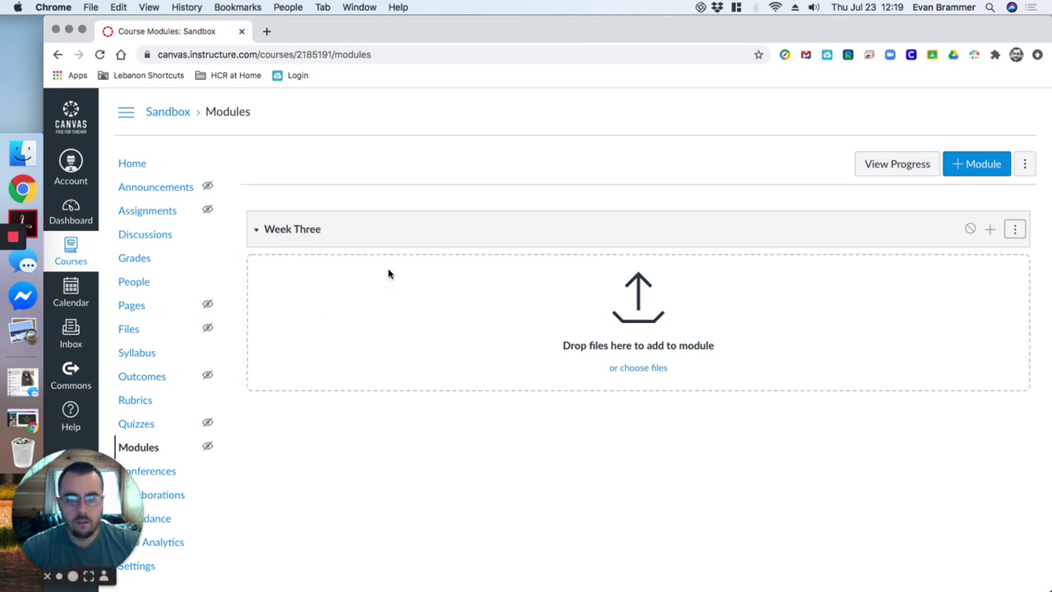
{"action": "left_click", "coordinate": [969, 229]}
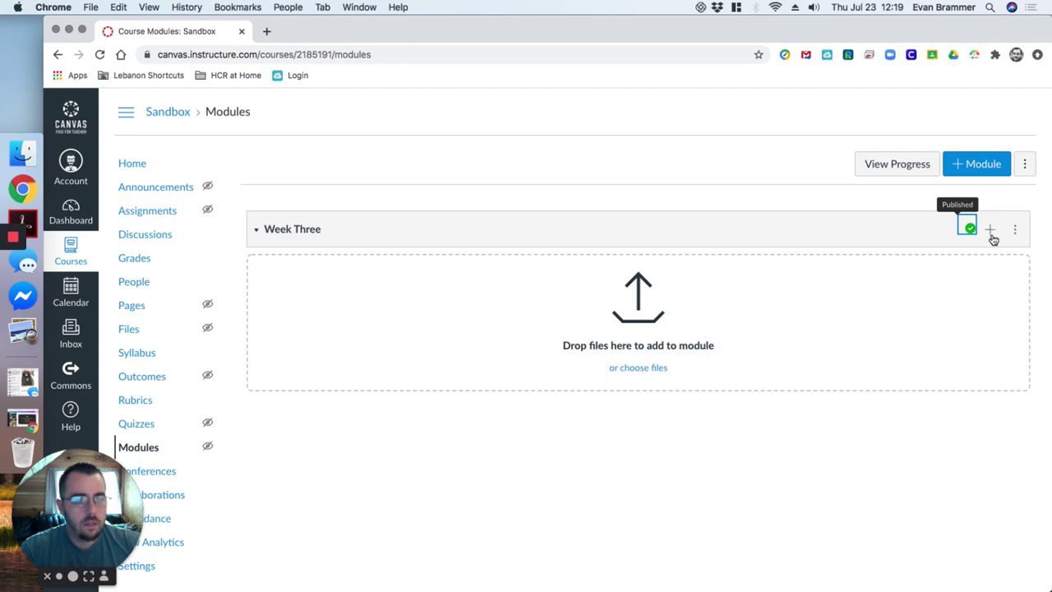
Start adding an item to the Week Three module and review the item types on offer.
{"action": "left_click", "coordinate": [991, 232]}
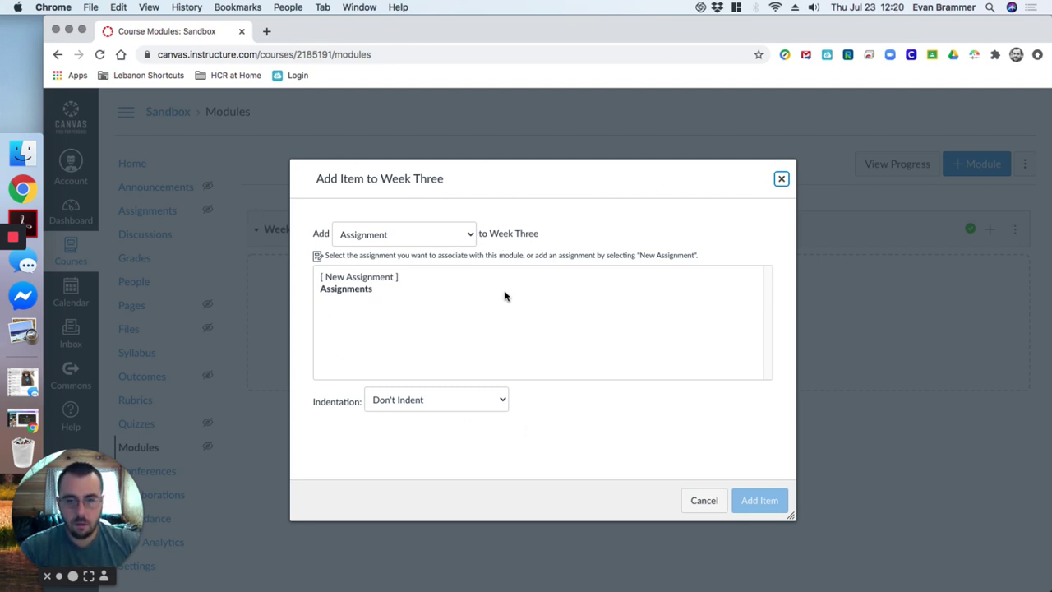
{"action": "left_click_drag", "start_coordinate": [312, 177], "coordinate": [341, 183]}
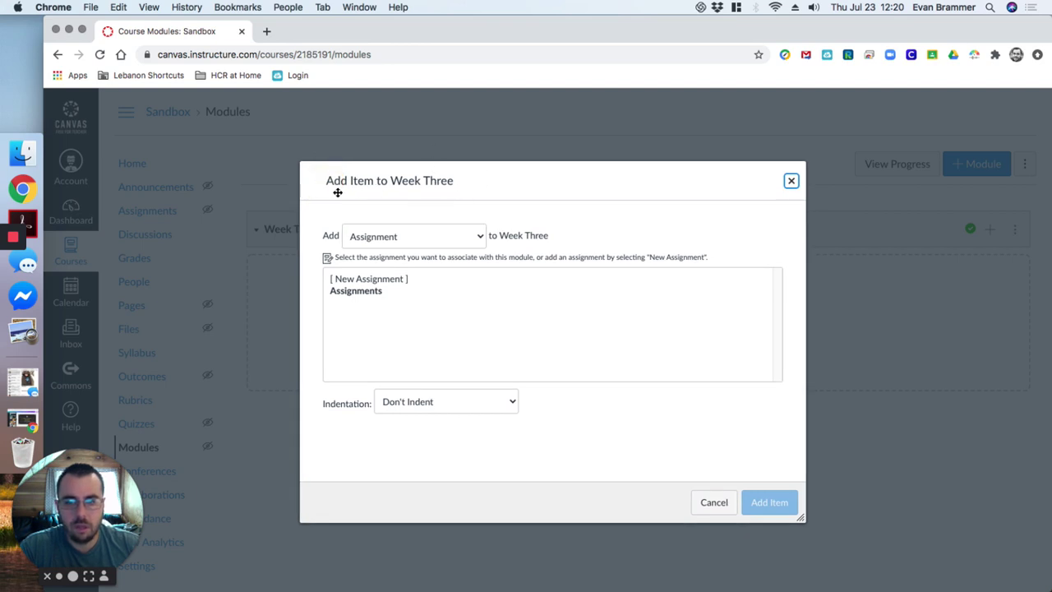
{"action": "left_click", "coordinate": [481, 237]}
{"action": "left_click", "coordinate": [483, 235]}
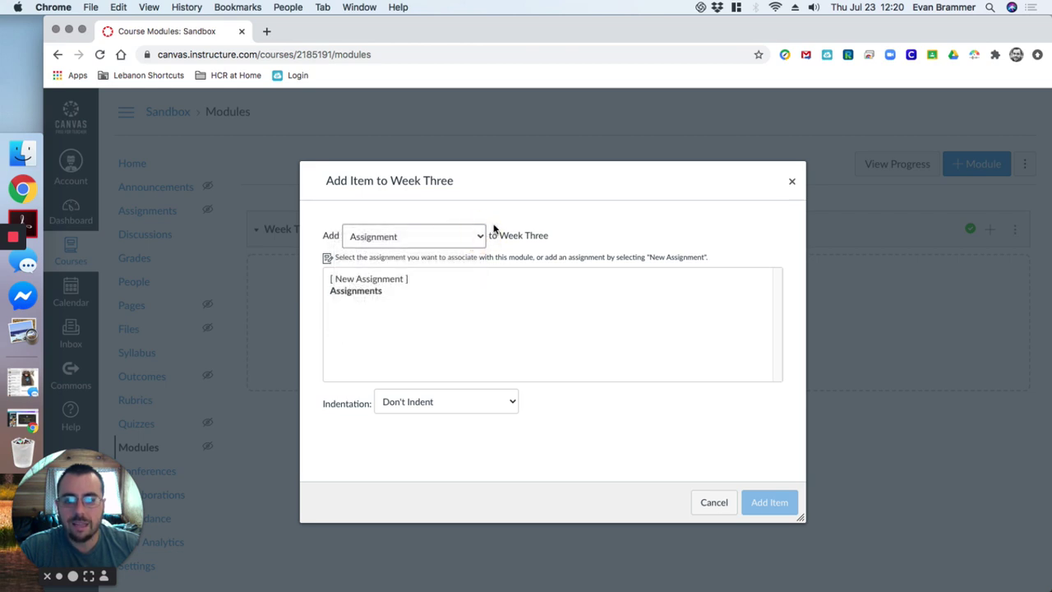
{"action": "left_click", "coordinate": [482, 237]}
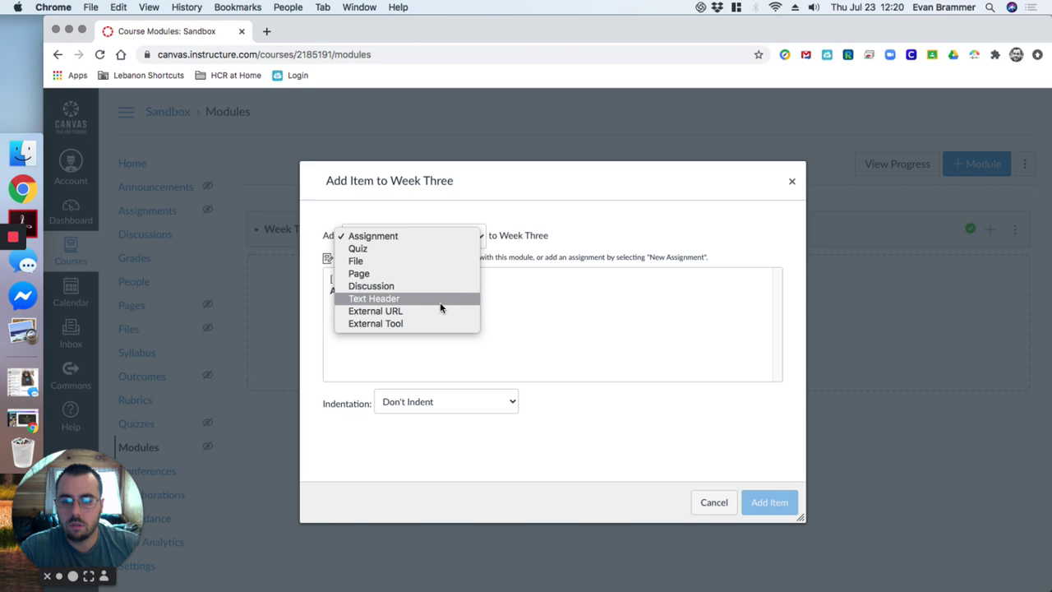
{"action": "left_click", "coordinate": [554, 212]}
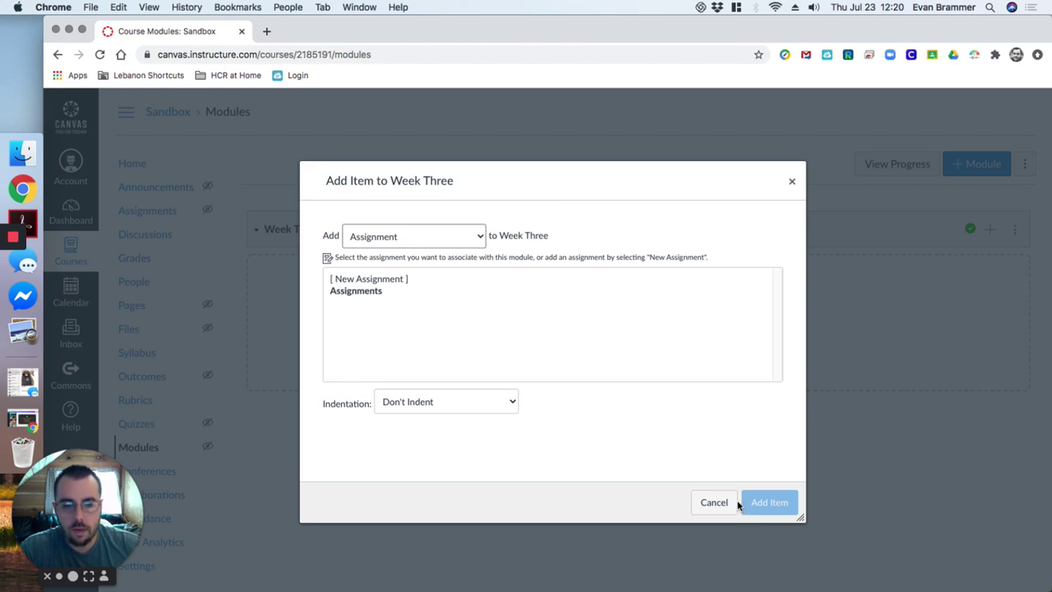
{"action": "left_click", "coordinate": [424, 322]}
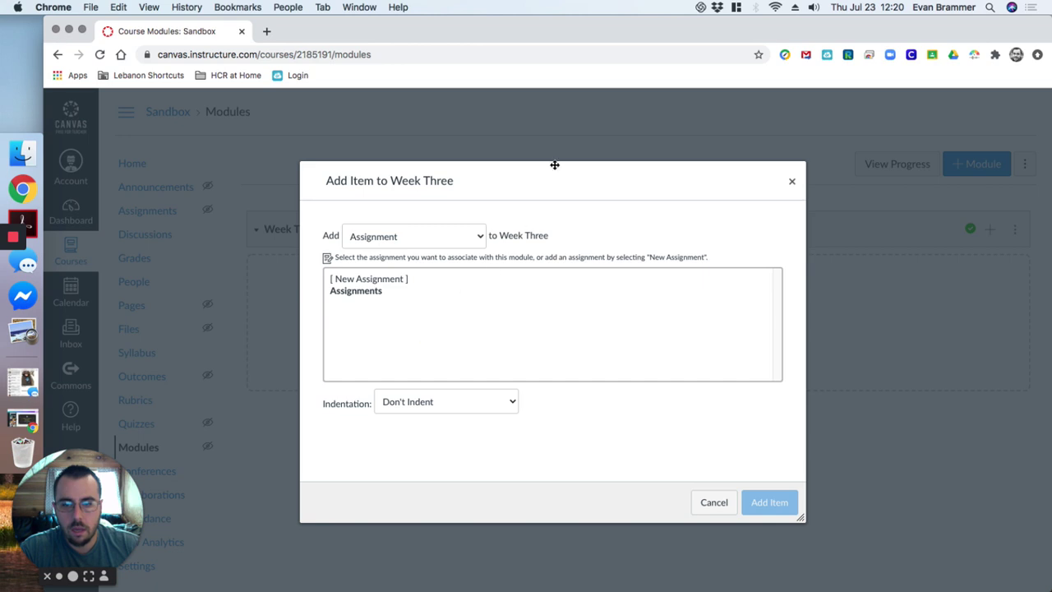
{"action": "left_click", "coordinate": [781, 504]}
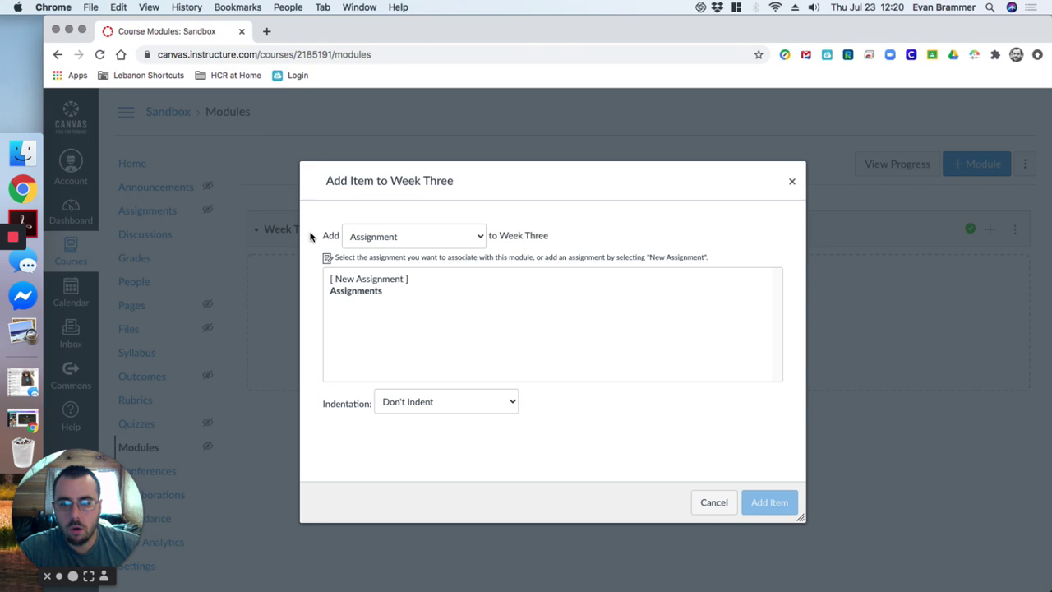
Try the Page and Quiz item types for the new module item and switch back to Assignment.
{"action": "left_click", "coordinate": [475, 236]}
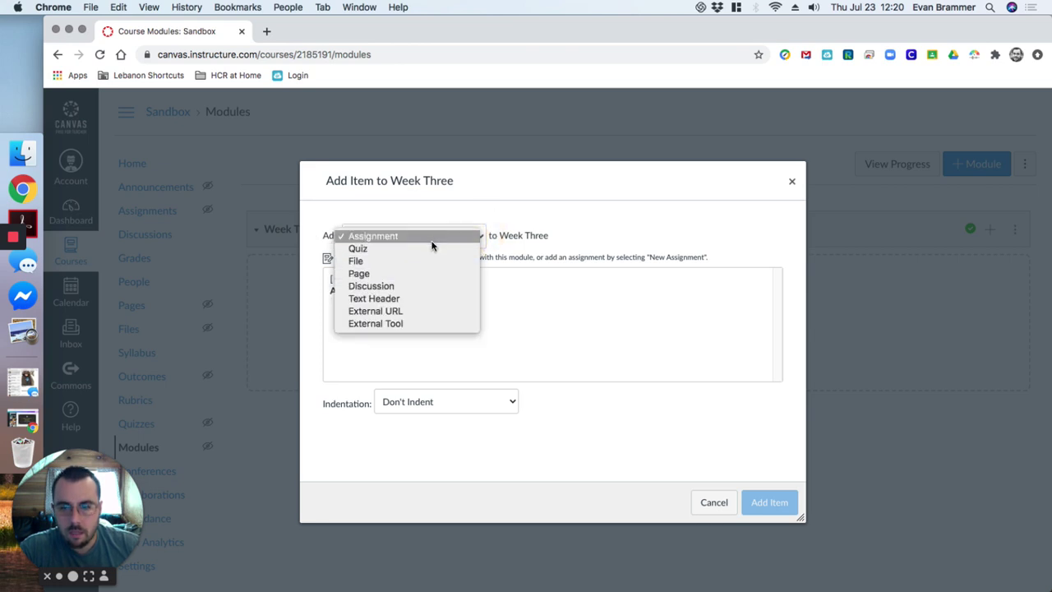
{"action": "left_click", "coordinate": [435, 273]}
{"action": "left_click", "coordinate": [436, 241]}
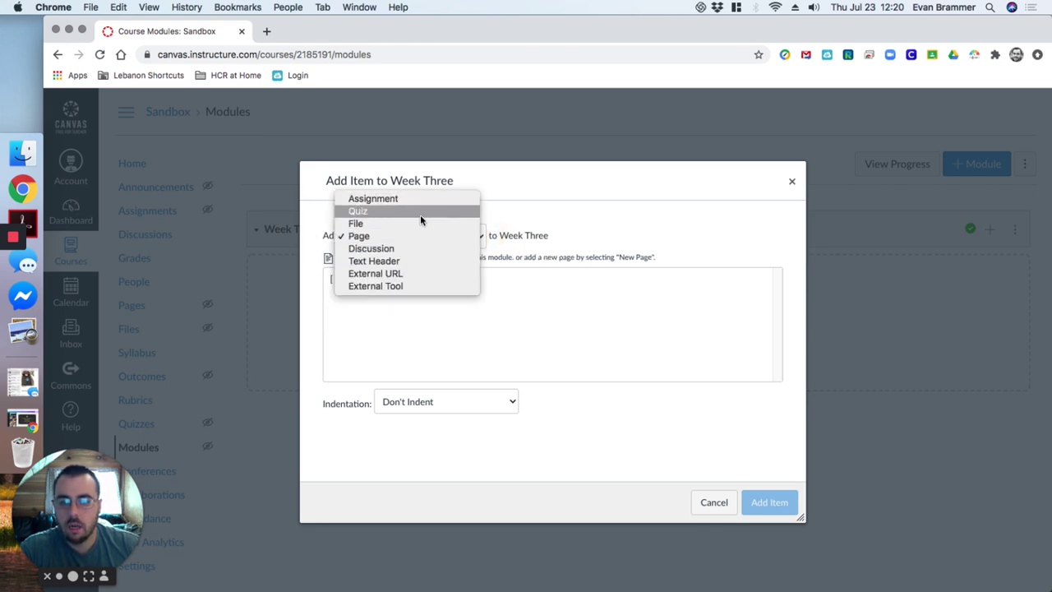
{"action": "left_click", "coordinate": [420, 212]}
{"action": "left_click", "coordinate": [447, 232]}
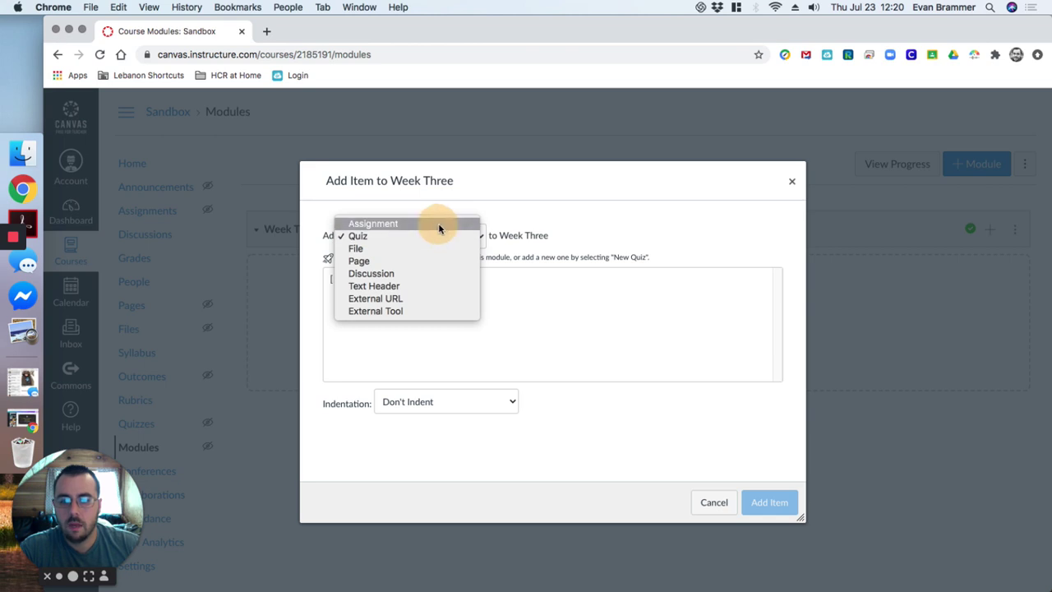
{"action": "left_click", "coordinate": [438, 225]}
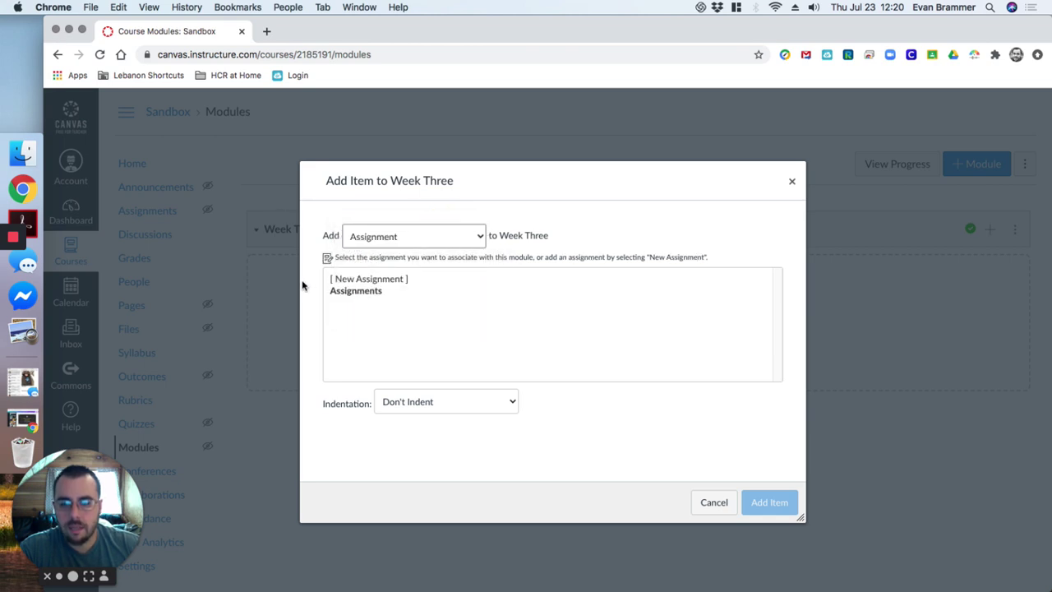
Add a new assignment named Bones of the Upper Body to the Week Three module.
{"action": "left_click", "coordinate": [367, 280]}
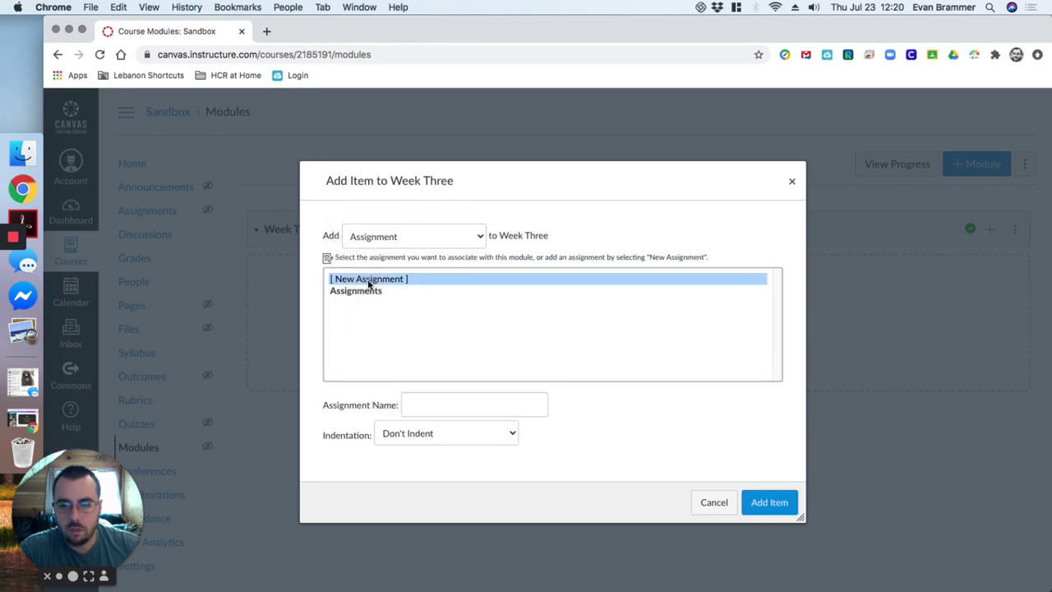
{"action": "left_click", "coordinate": [417, 406]}
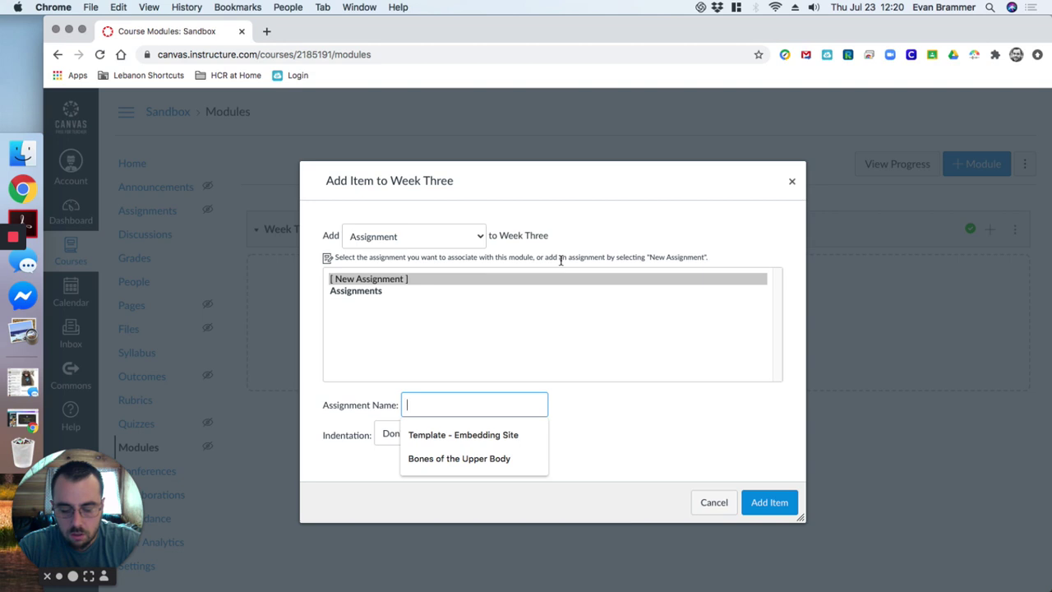
{"action": "type", "text": "N"}
{"action": "type", "text": "Bone"}
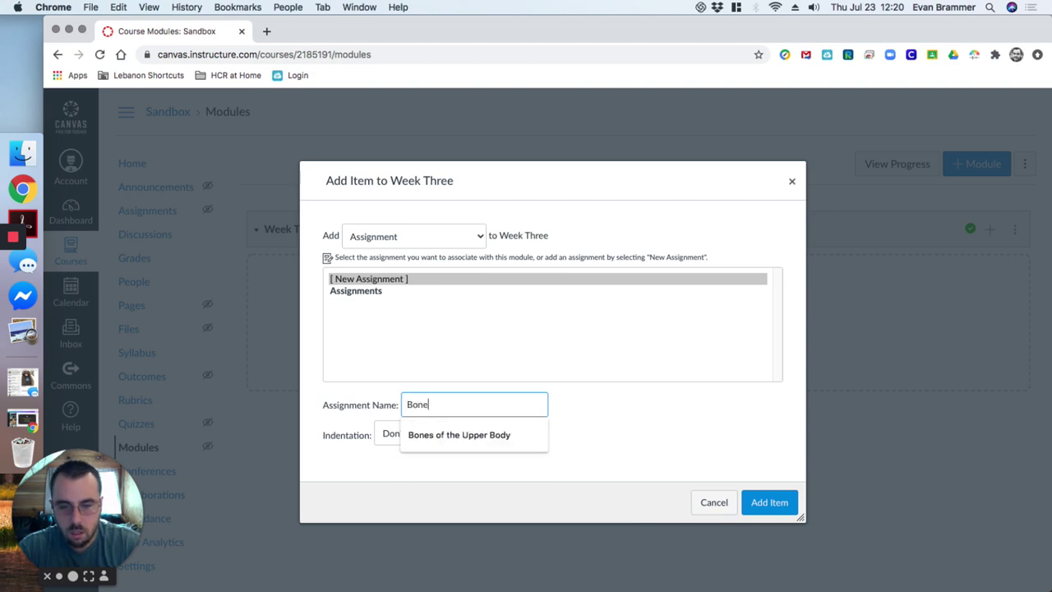
{"action": "type", "text": "s of the Upper Body"}
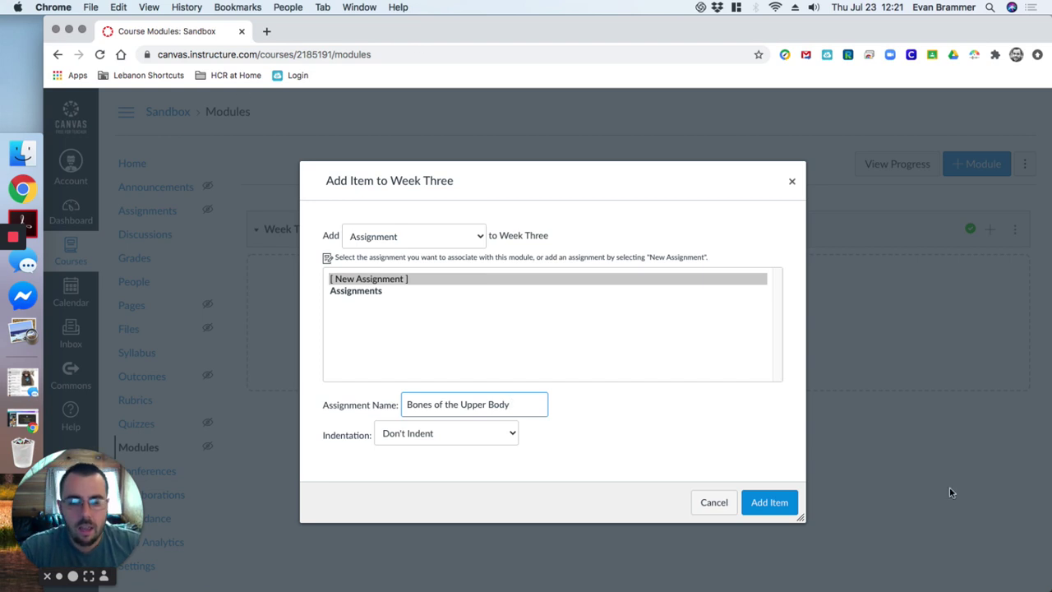
{"action": "left_click", "coordinate": [773, 502]}
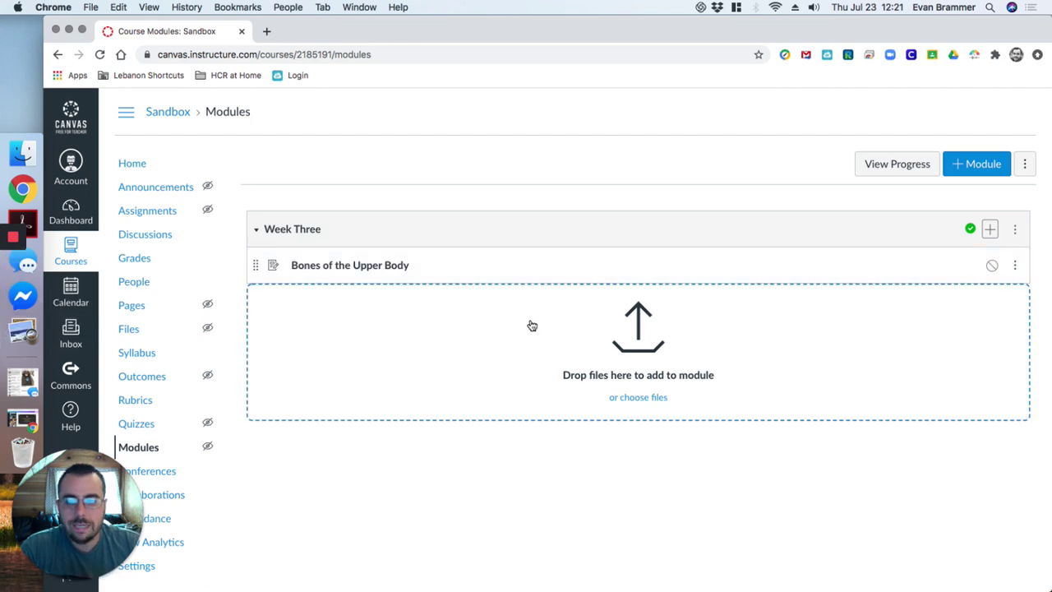
View the monthly calendar for the Sandbox course and return to the module list.
{"action": "left_click", "coordinate": [66, 296]}
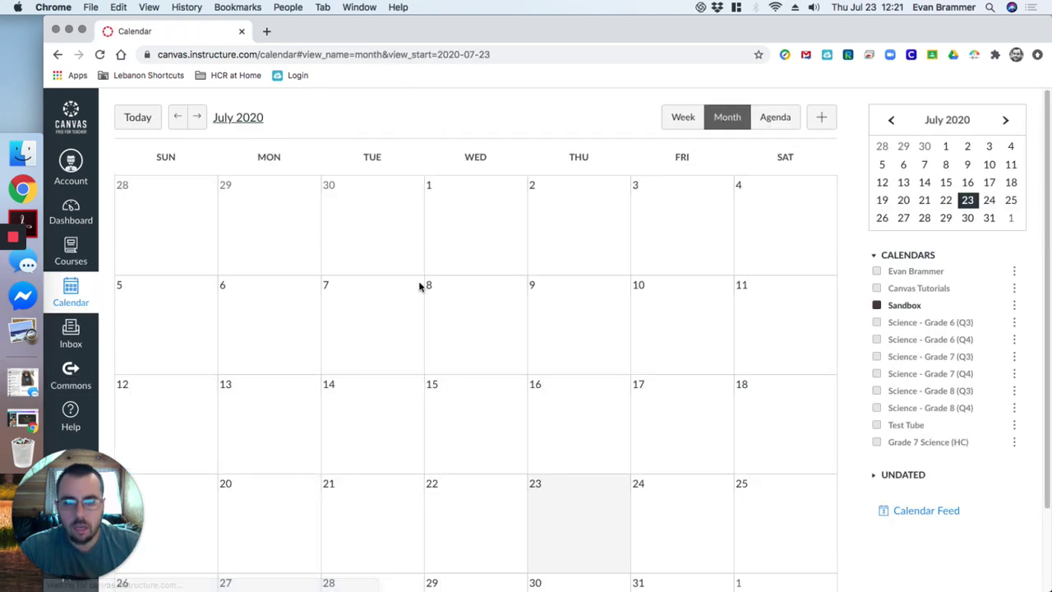
{"action": "left_click", "coordinate": [57, 55]}
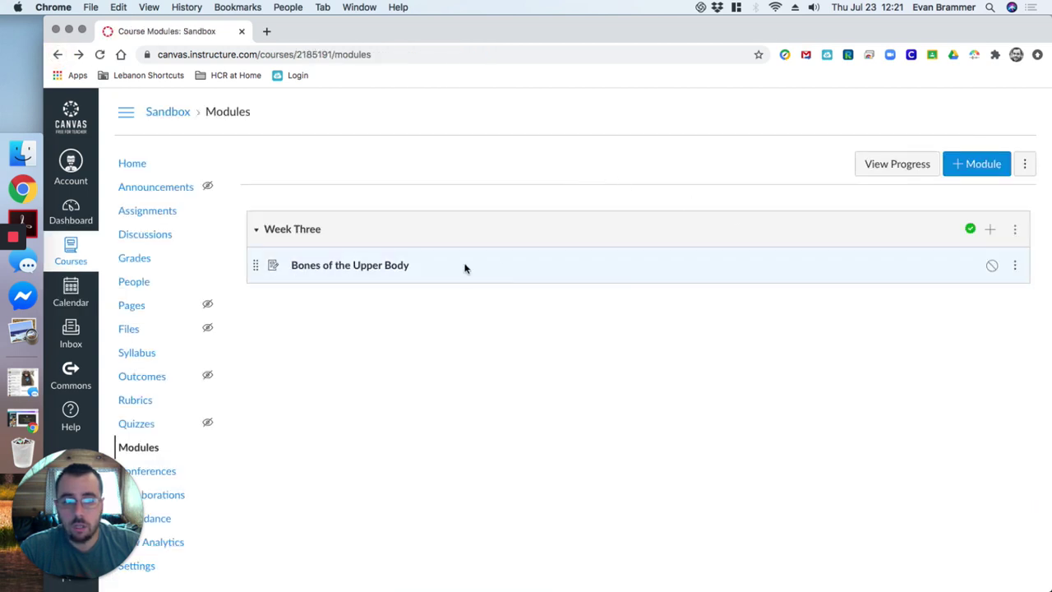
Open the Bones of the Upper Body assignment for editing, examine its content and settings fields, and cancel the edit.
{"action": "left_click", "coordinate": [393, 270]}
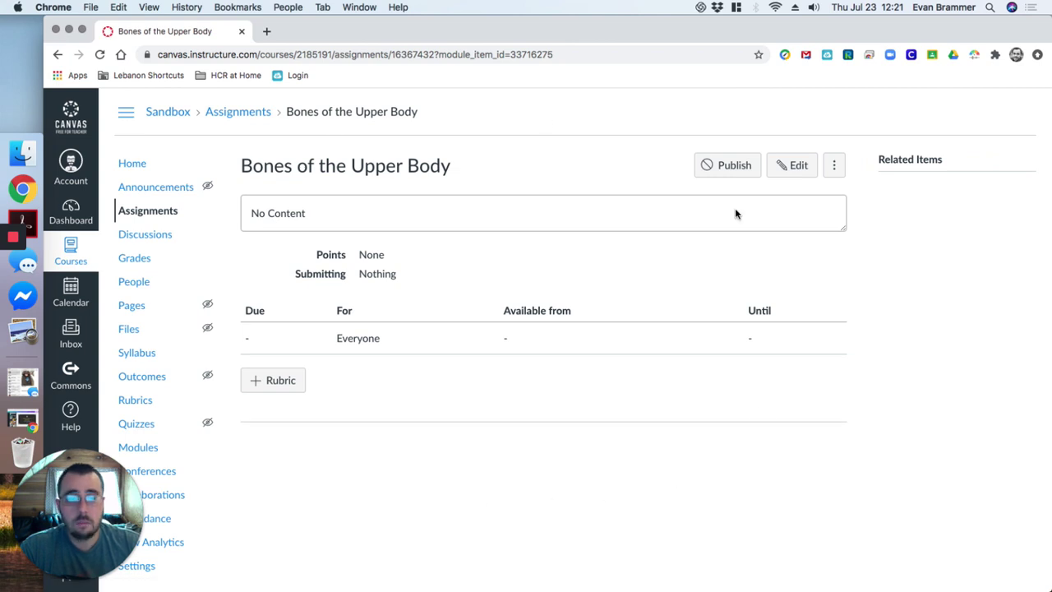
{"action": "left_click", "coordinate": [800, 166]}
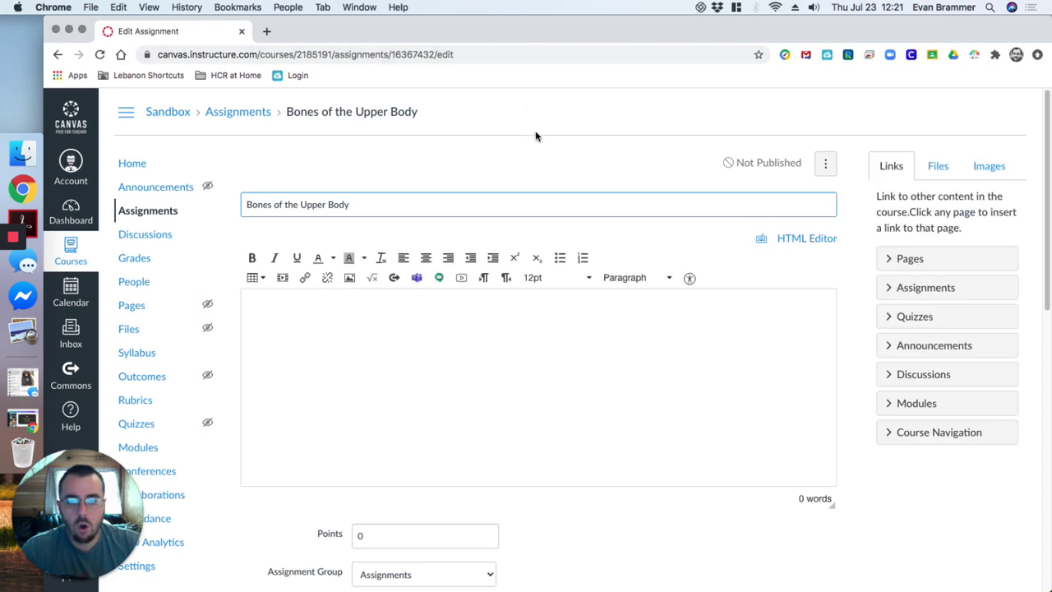
{"action": "scroll", "coordinate": [884, 206], "scroll_direction": "down", "scroll_amount": 2}
{"action": "scroll", "coordinate": [884, 206], "scroll_direction": "down", "scroll_amount": 8}
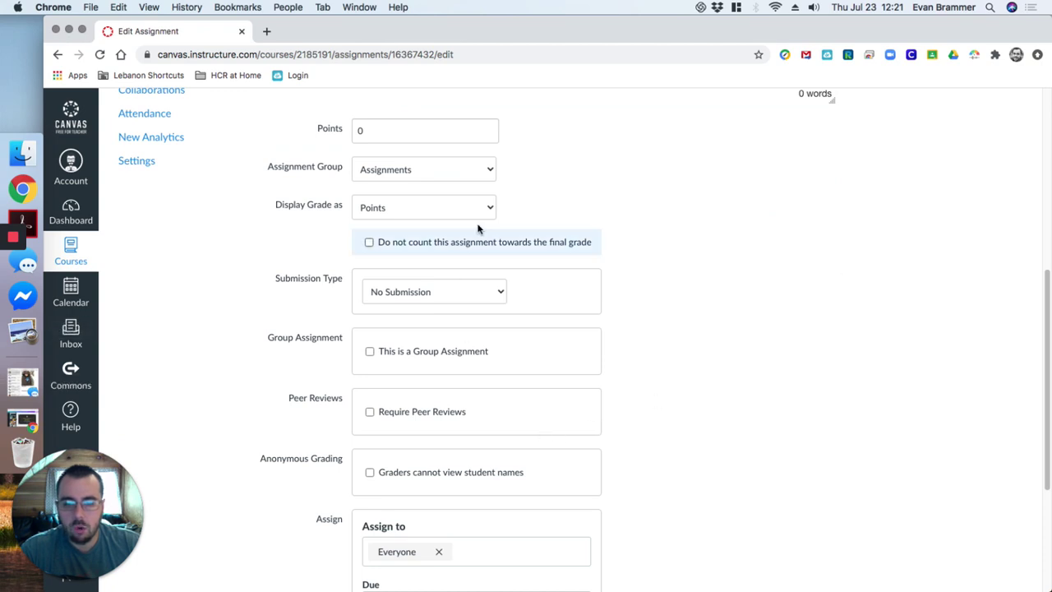
{"action": "scroll", "coordinate": [616, 227], "scroll_direction": "up", "scroll_amount": 10}
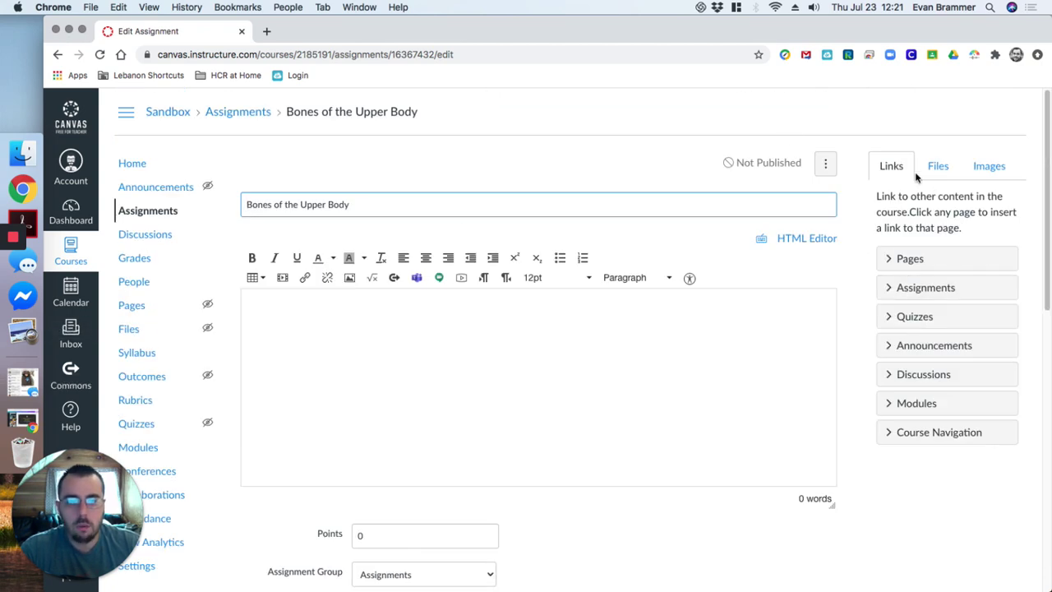
{"action": "scroll", "coordinate": [984, 339], "scroll_direction": "down", "scroll_amount": 15}
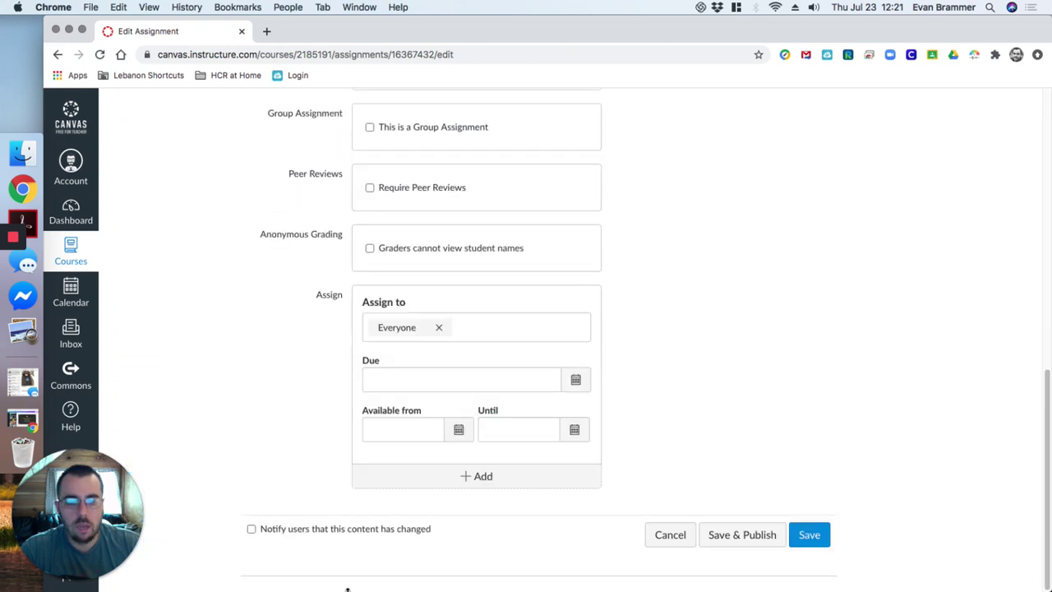
{"action": "left_click", "coordinate": [672, 534]}
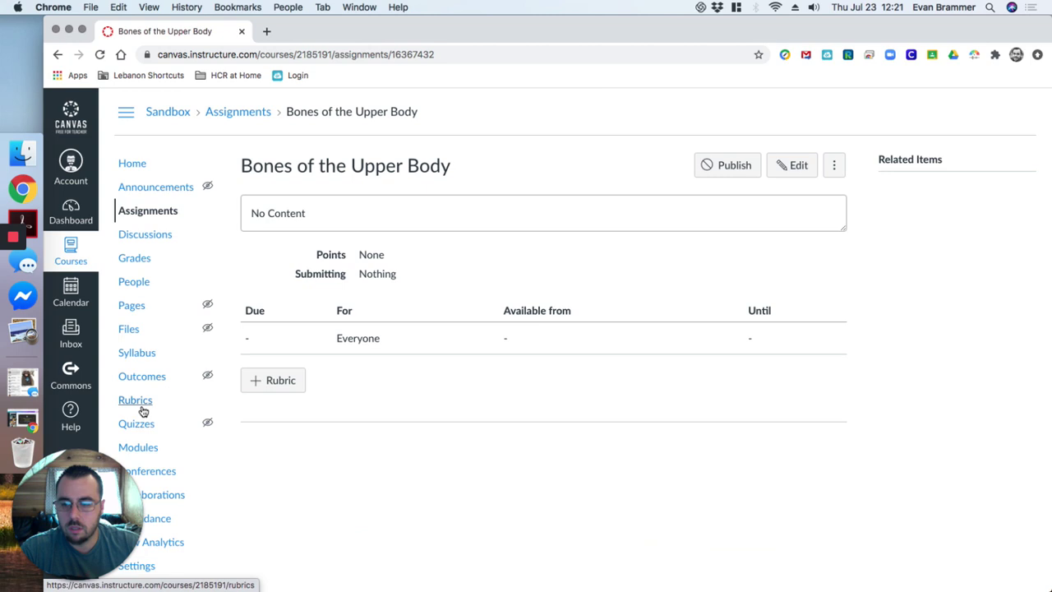
Revisit the Week Three module list and open the course's Assignments page.
{"action": "left_click", "coordinate": [148, 448]}
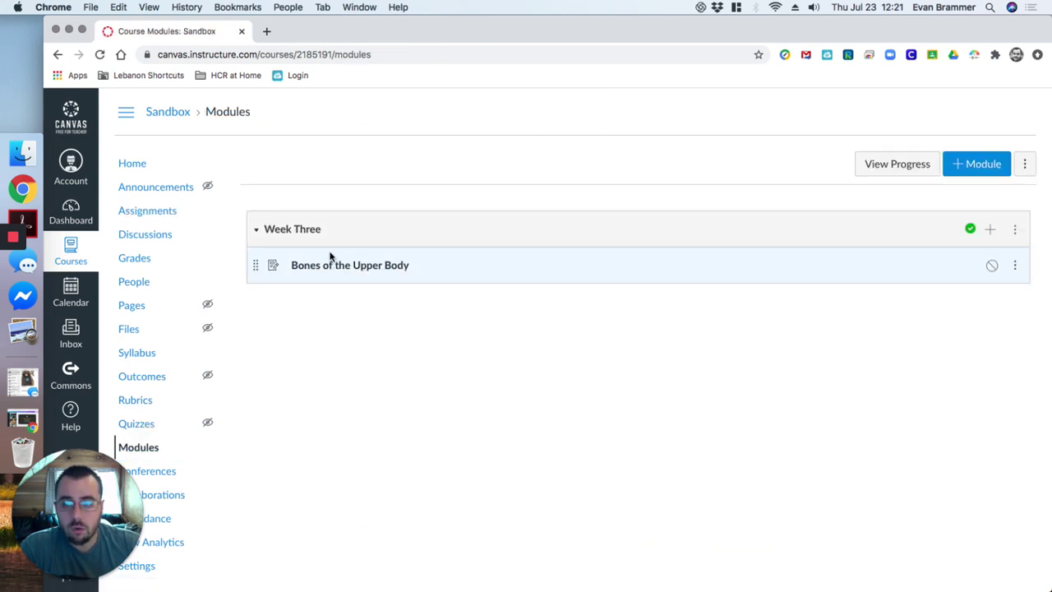
{"action": "left_click", "coordinate": [136, 213]}
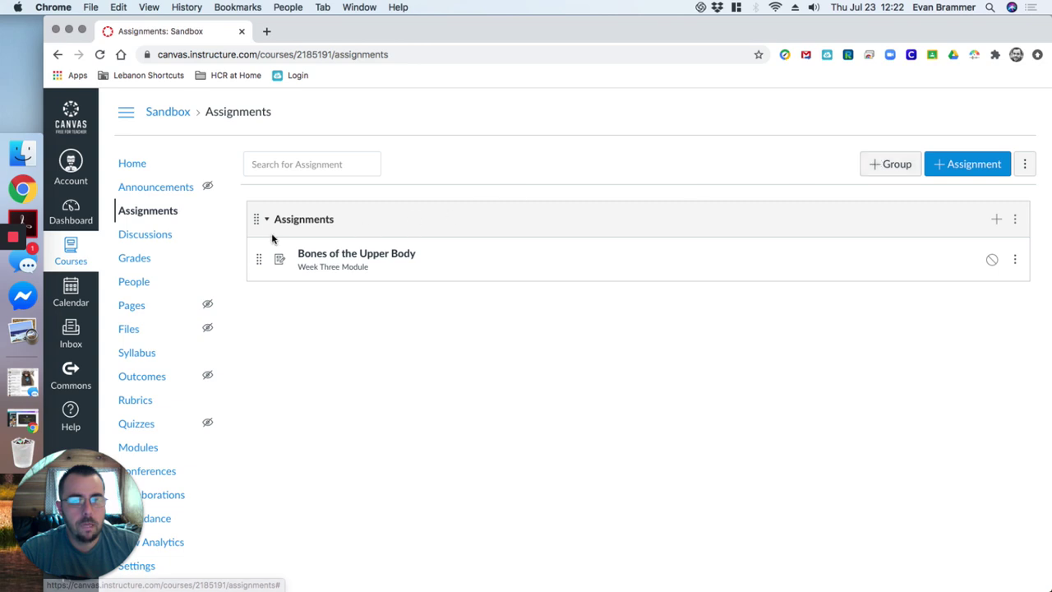
Rename the Assignments group to Summative Assessment and save it.
{"action": "left_click", "coordinate": [1016, 221]}
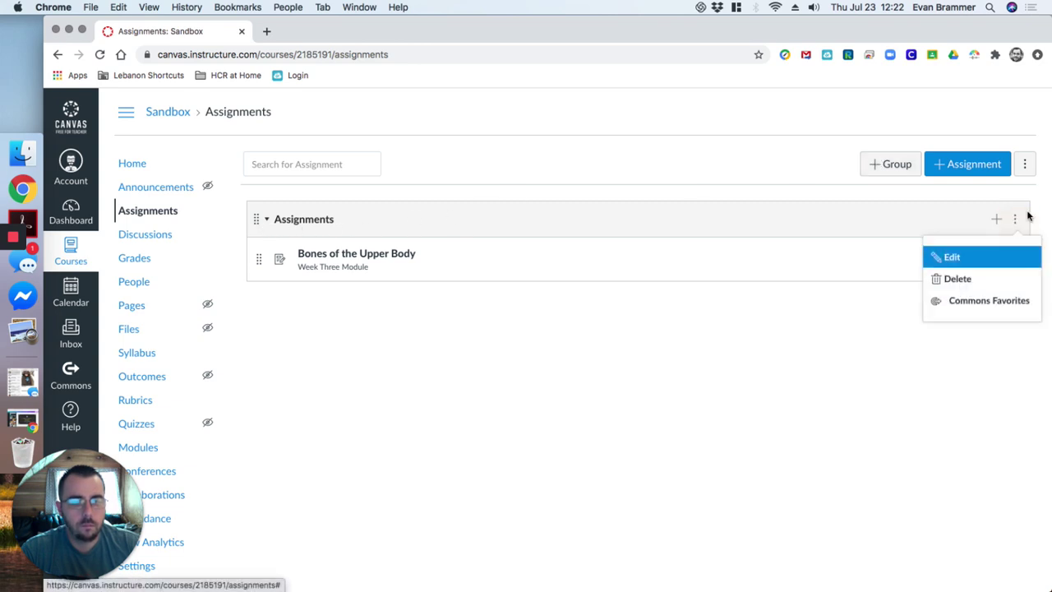
{"action": "left_click", "coordinate": [974, 254]}
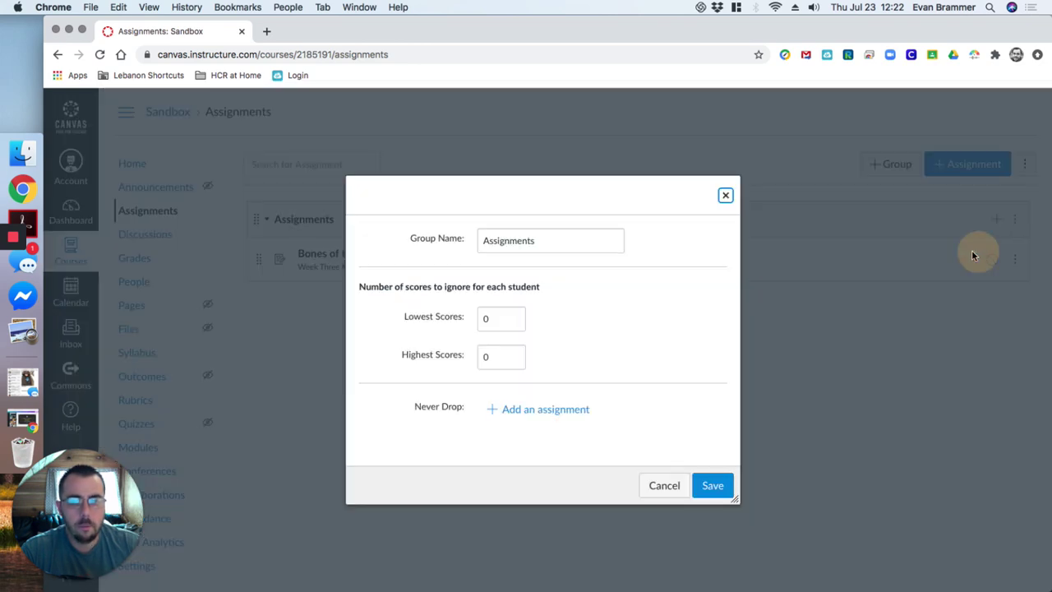
{"action": "double_click", "coordinate": [563, 242]}
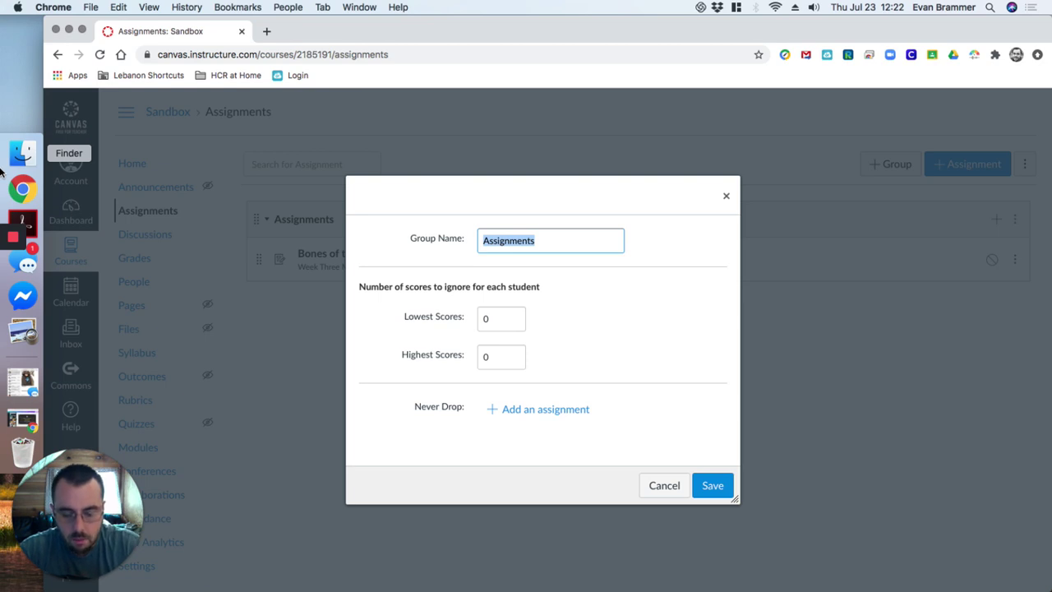
{"action": "type", "text": "Summative"}
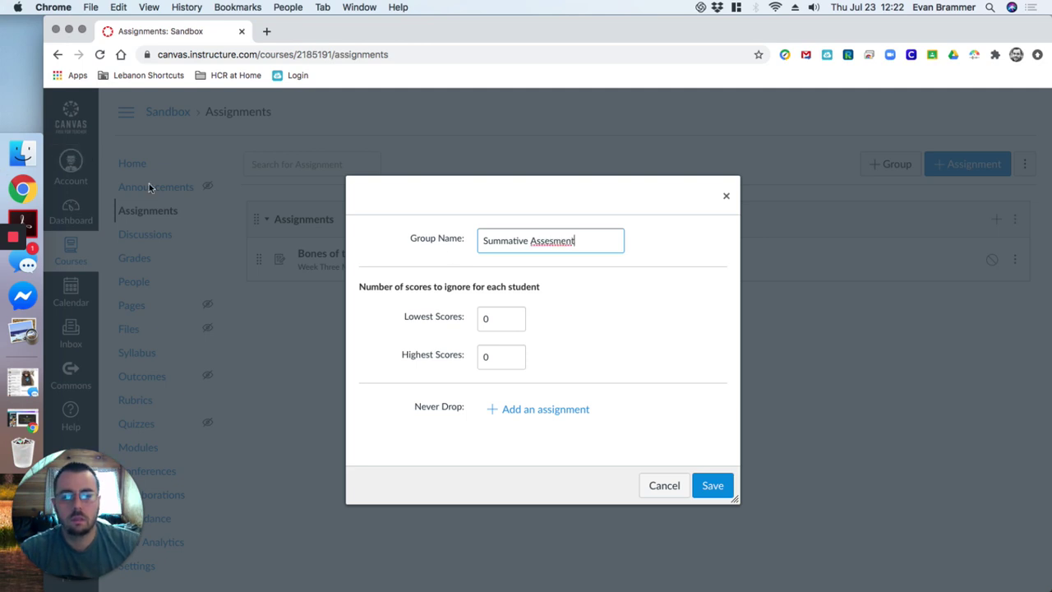
{"action": "left_click", "coordinate": [553, 240]}
{"action": "type", "text": "s"}
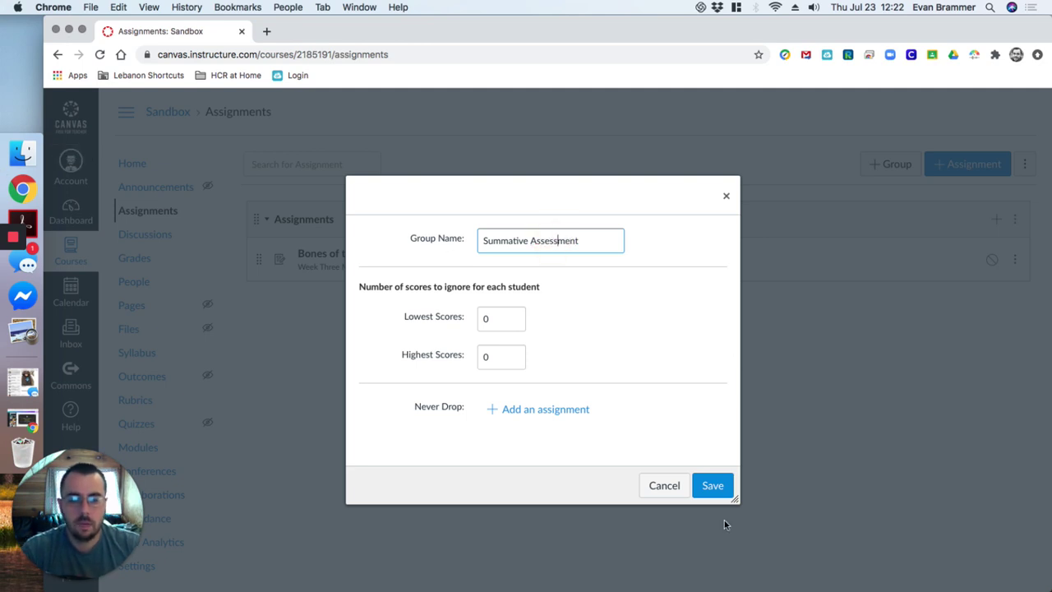
{"action": "left_click", "coordinate": [714, 486]}
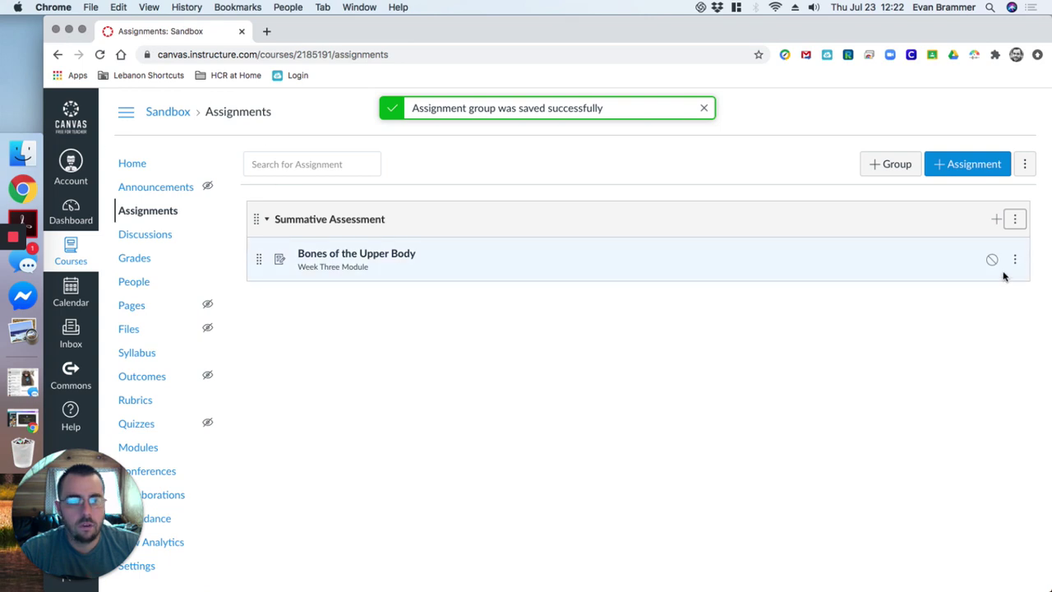
Add a second assignment group named Formative Assessment.
{"action": "left_click", "coordinate": [891, 164]}
{"action": "left_click", "coordinate": [509, 320]}
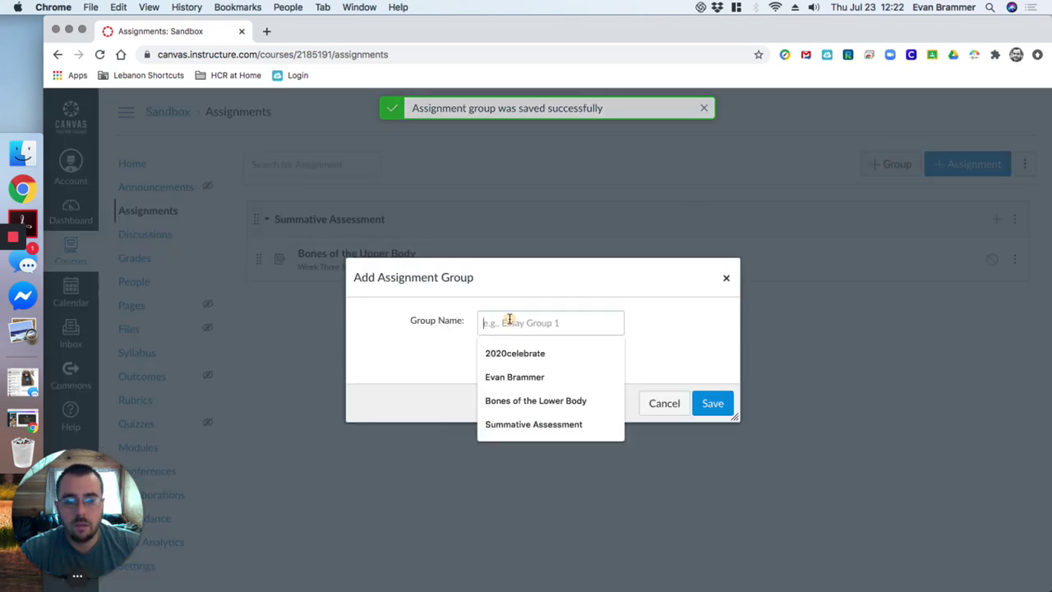
{"action": "type", "text": "Formative Assessment"}
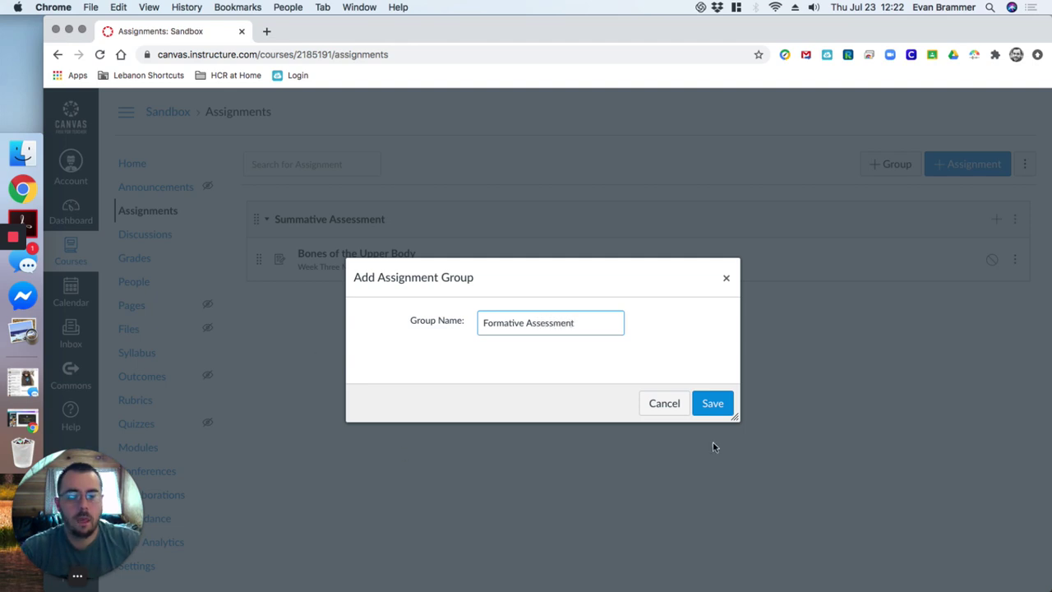
{"action": "left_click", "coordinate": [712, 403]}
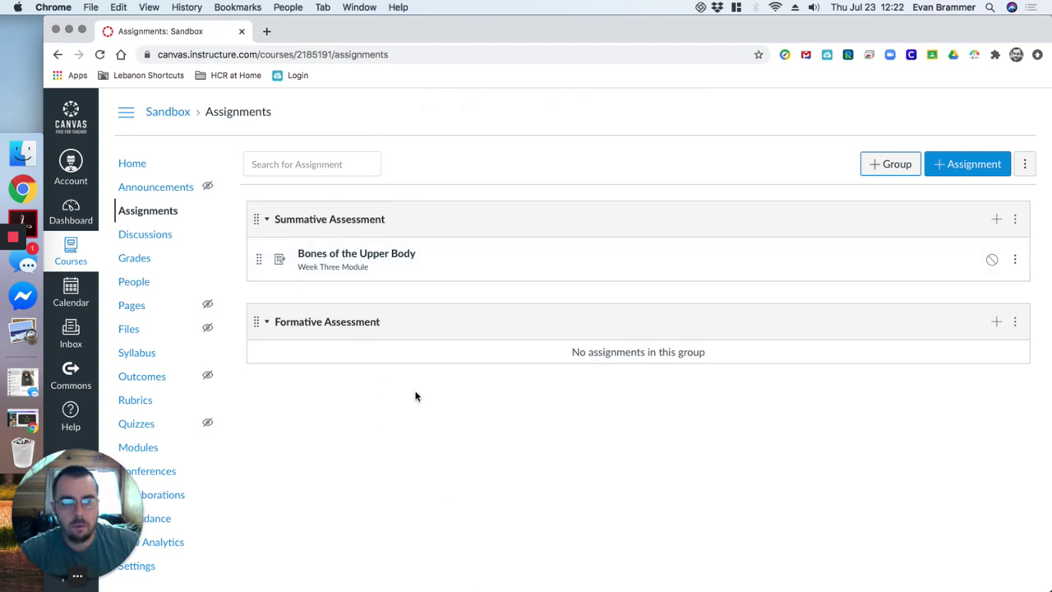
Weight the final grade by assignment groups, with Summative Assessment at 70% and Formative Assessment at 30%.
{"action": "left_click", "coordinate": [1025, 164]}
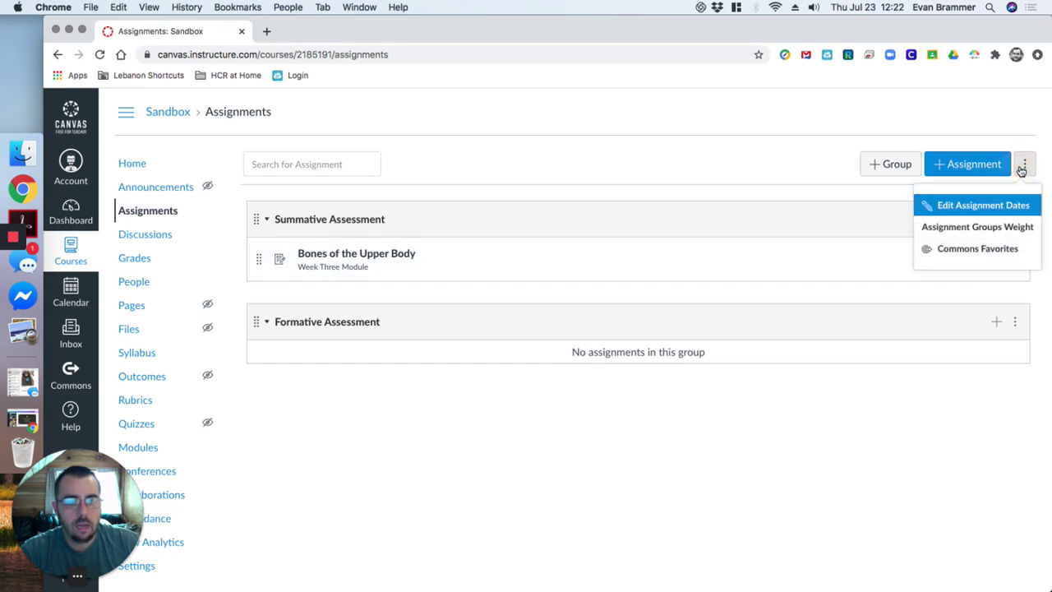
{"action": "left_click", "coordinate": [977, 227]}
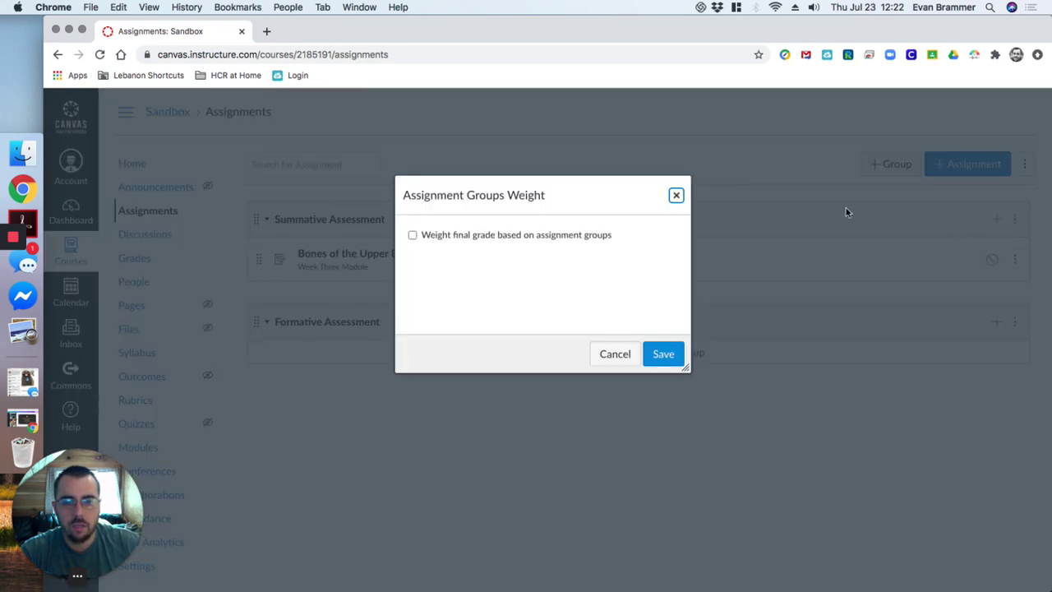
{"action": "left_click", "coordinate": [412, 235]}
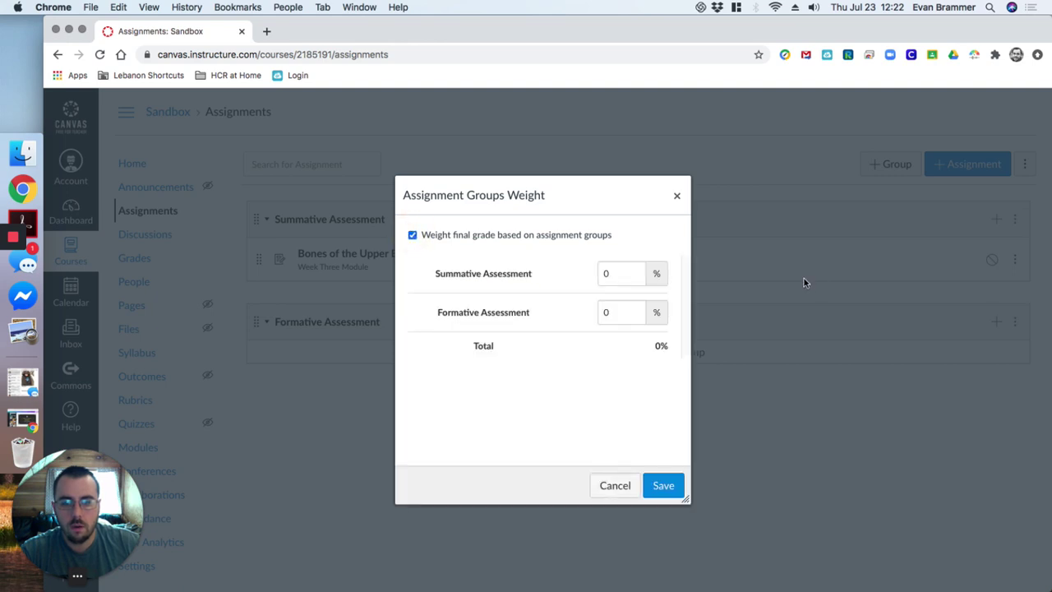
{"action": "left_click", "coordinate": [630, 273]}
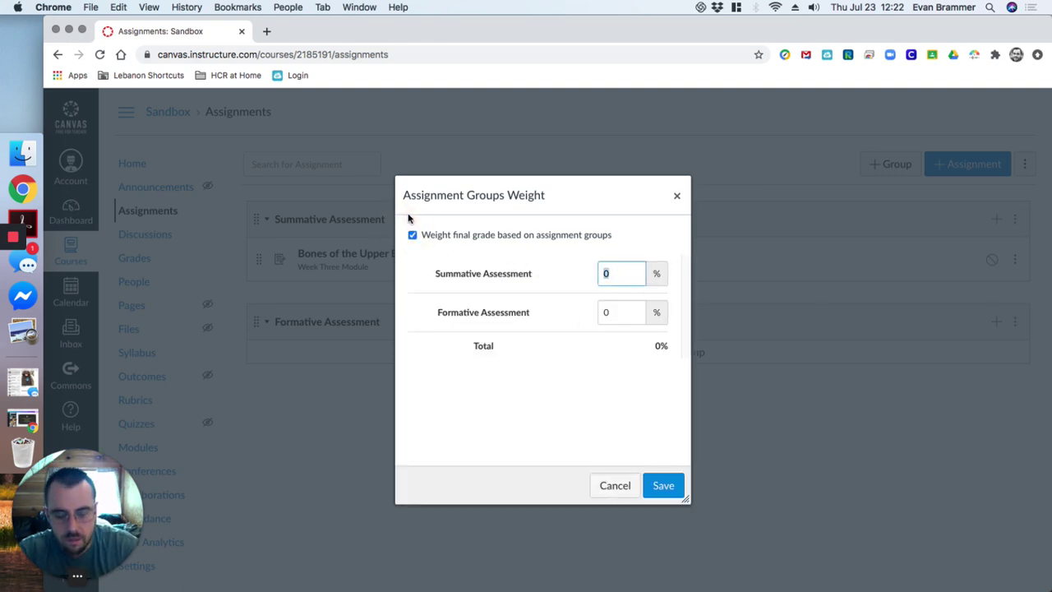
{"action": "type", "text": "70"}
{"action": "key", "text": "Tab"}
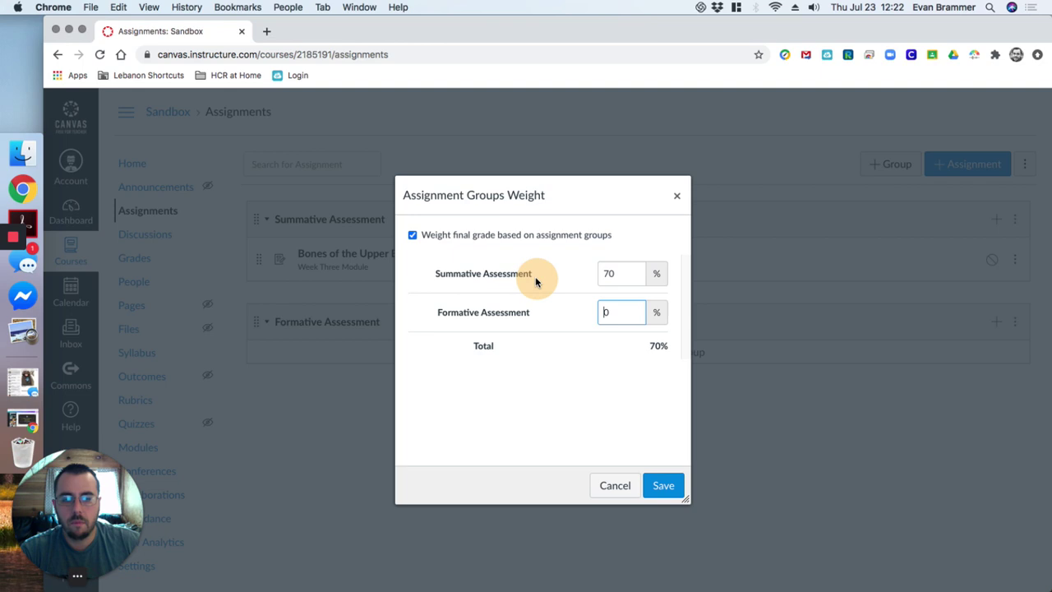
{"action": "type", "text": "3"}
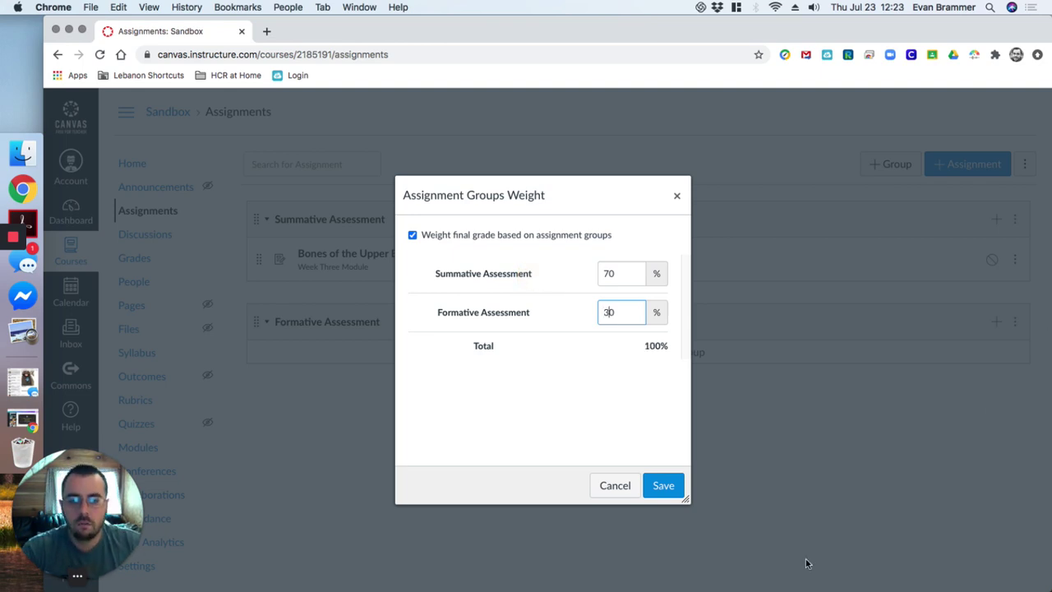
{"action": "left_click", "coordinate": [658, 482]}
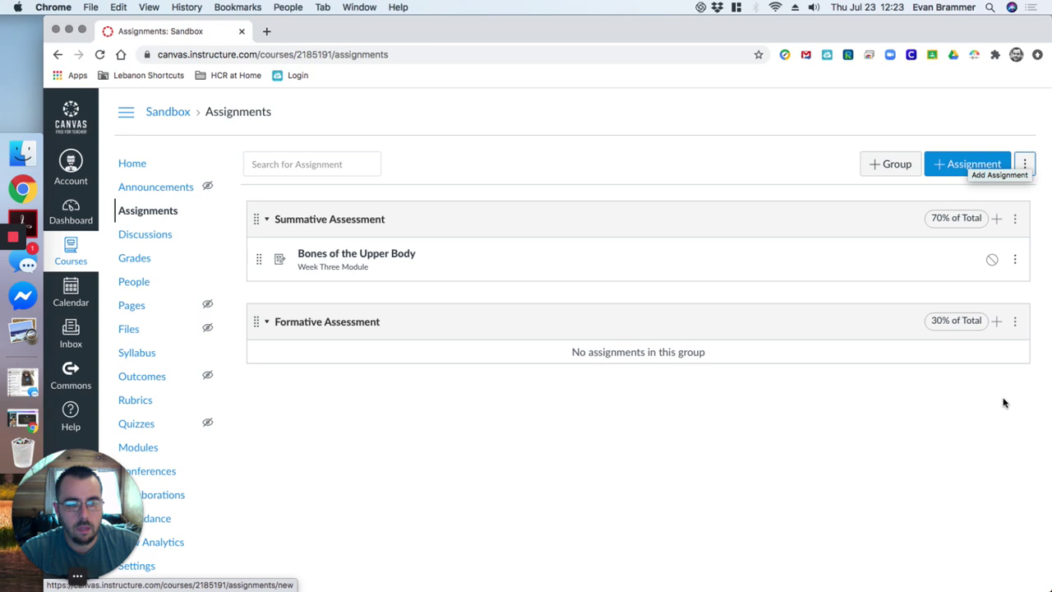
Start a new item of type Assignment in the Formative Assessment group and name it Bones of the Lower Body.
{"action": "left_click", "coordinate": [996, 321]}
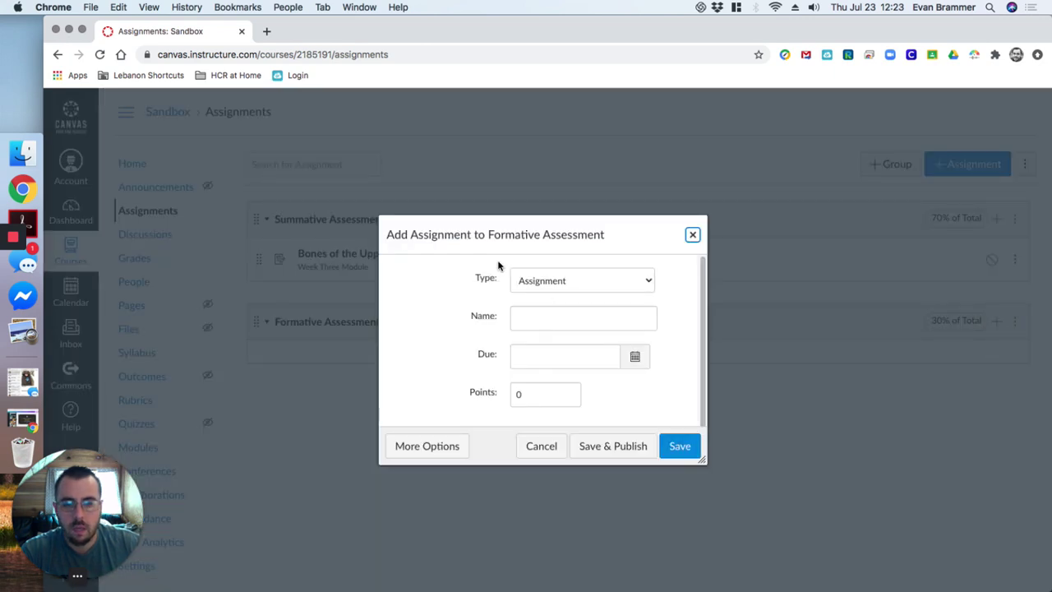
{"action": "left_click", "coordinate": [637, 283]}
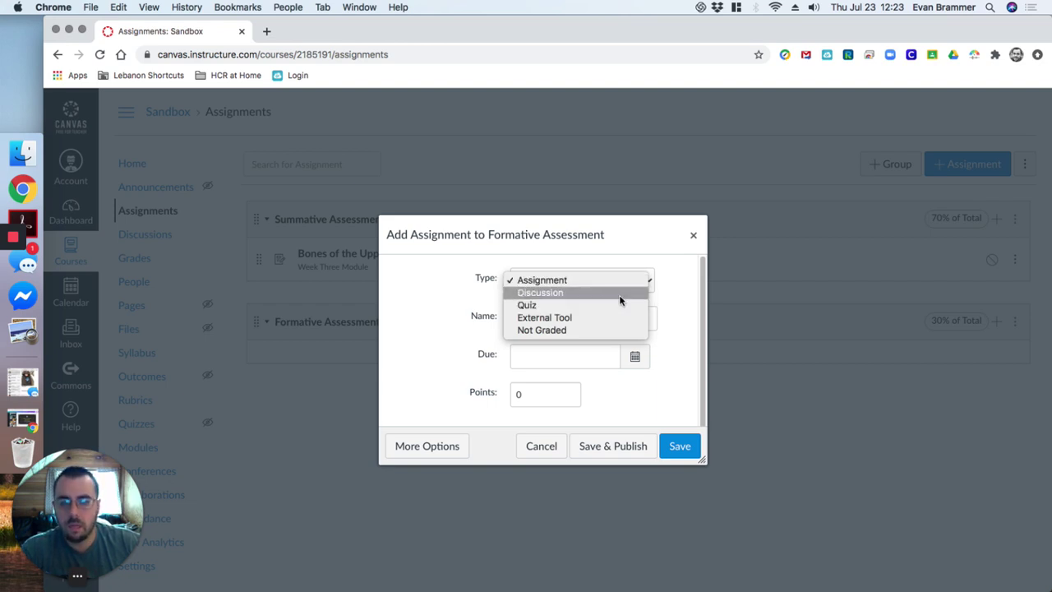
{"action": "left_click", "coordinate": [646, 248]}
{"action": "left_click", "coordinate": [599, 318]}
{"action": "type", "text": "B"}
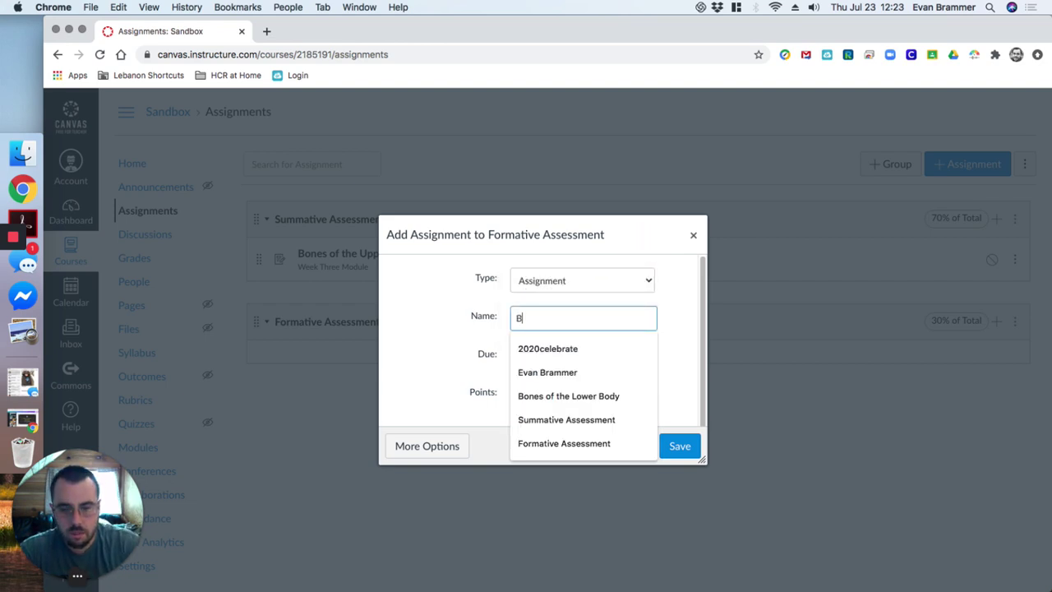
{"action": "type", "text": "ones of the Lower Bo"}
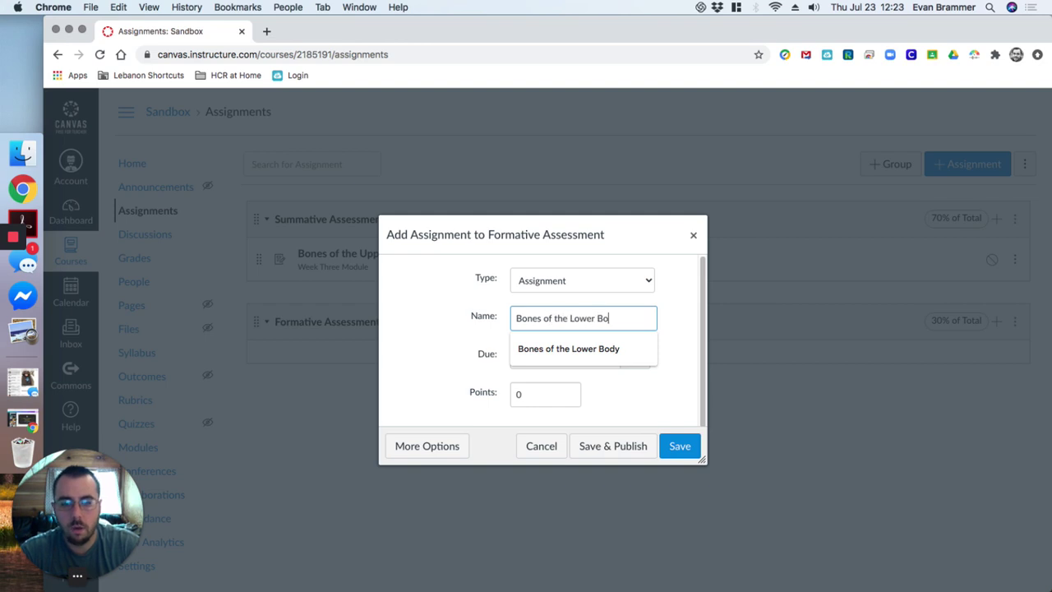
{"action": "type", "text": "dy"}
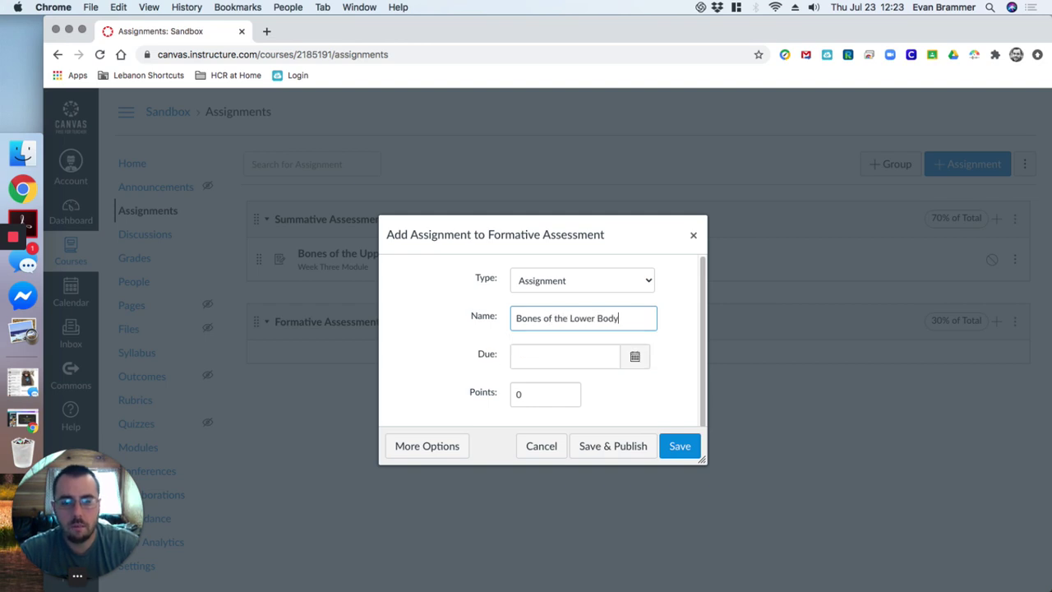
Make the new assignment due Jul 24, 2020 and worth 4 points, then review its full options and save it unpublished.
{"action": "left_click", "coordinate": [634, 359]}
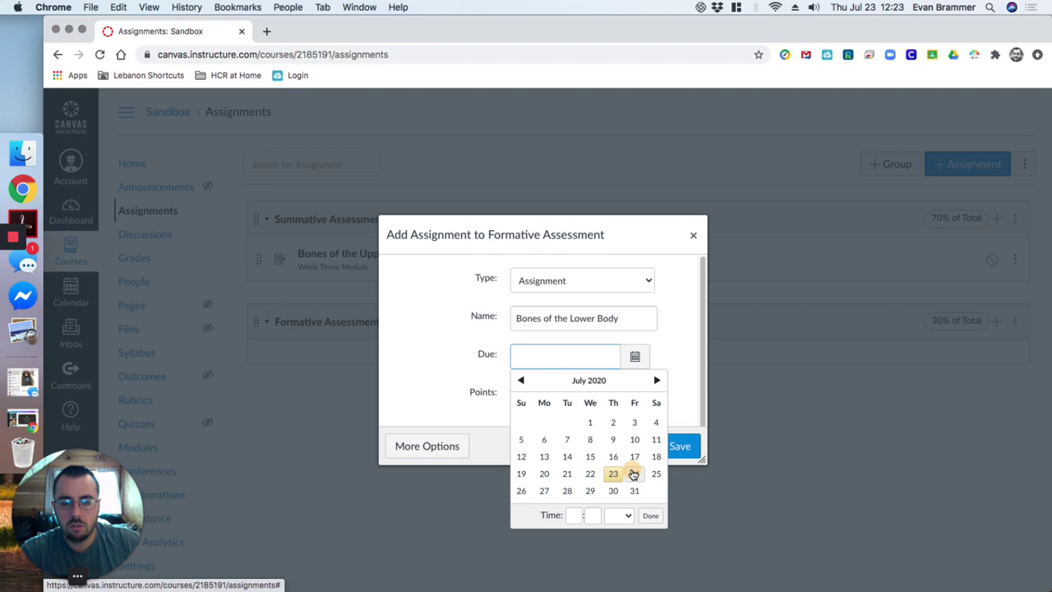
{"action": "left_click", "coordinate": [634, 473]}
{"action": "left_click", "coordinate": [681, 364]}
{"action": "left_click", "coordinate": [542, 391]}
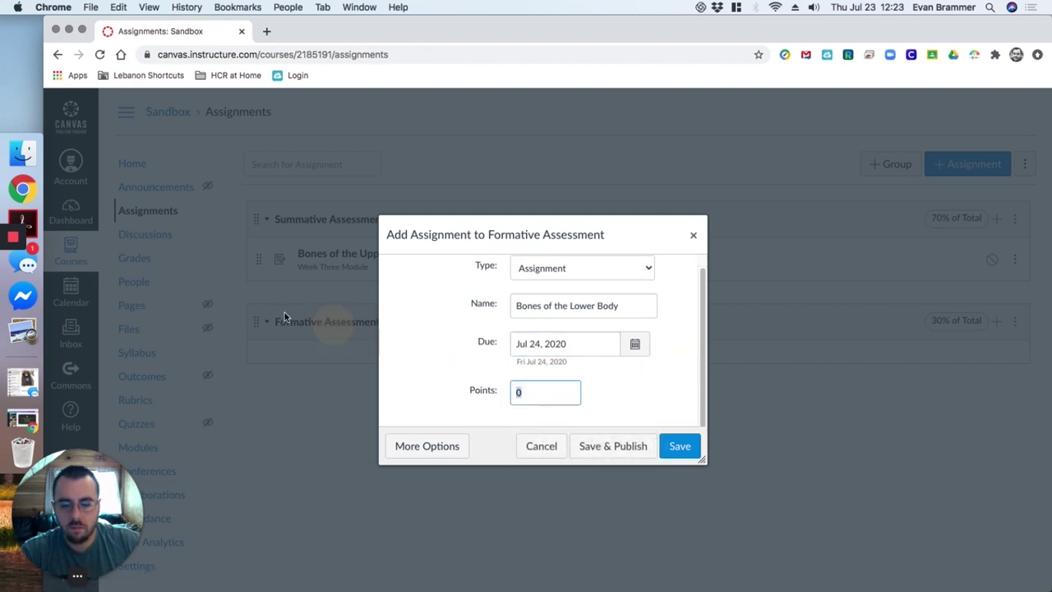
{"action": "type", "text": "4"}
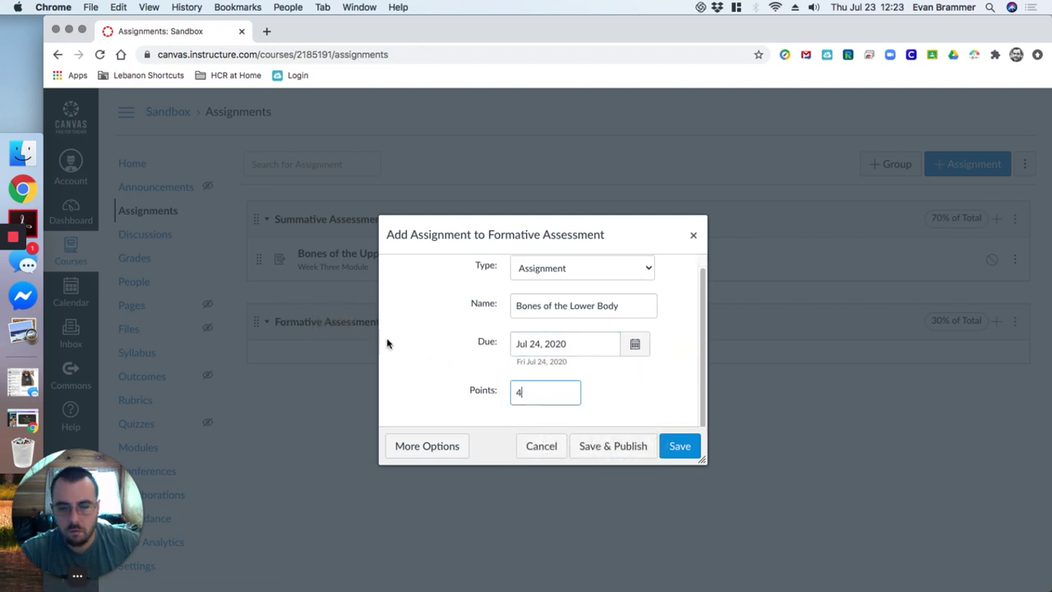
{"action": "left_click", "coordinate": [426, 447]}
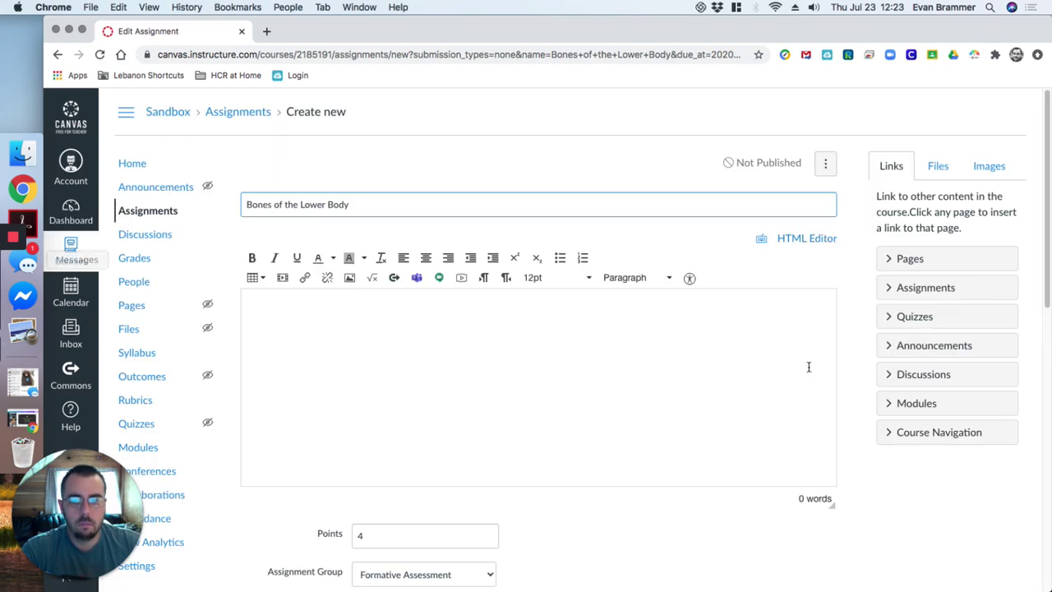
{"action": "scroll", "coordinate": [808, 367], "scroll_direction": "down", "scroll_amount": 15}
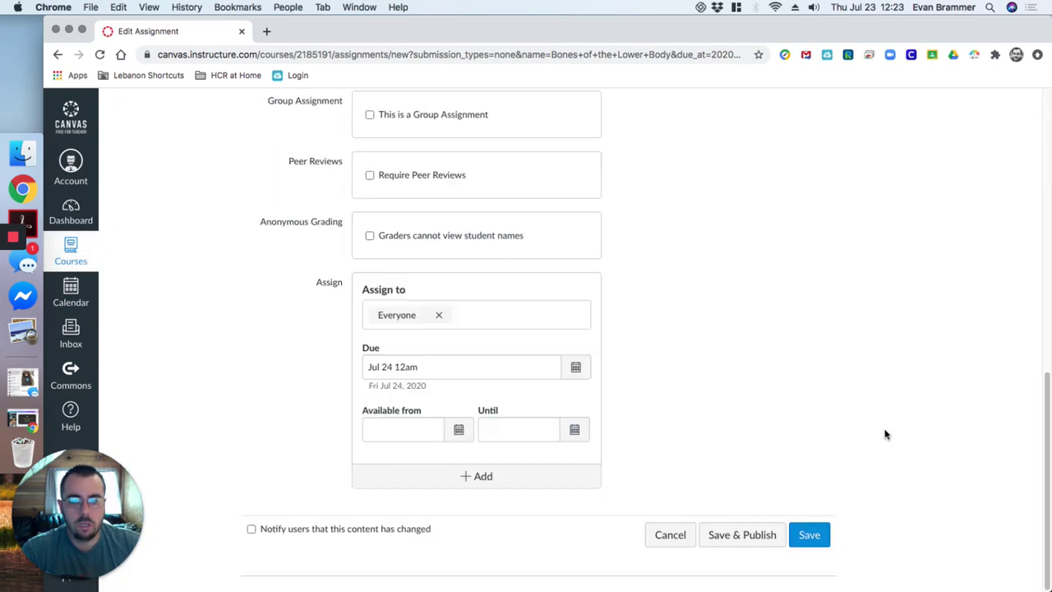
{"action": "left_click", "coordinate": [810, 542]}
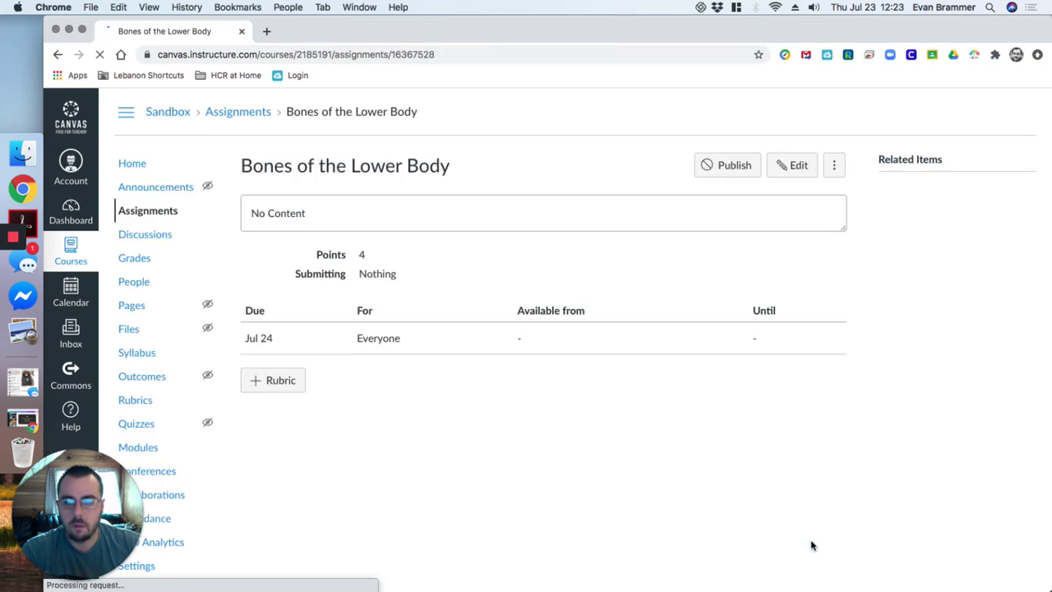
Add the existing Bones of the Lower Body assignment to the Week Three module without indentation.
{"action": "left_click", "coordinate": [148, 447]}
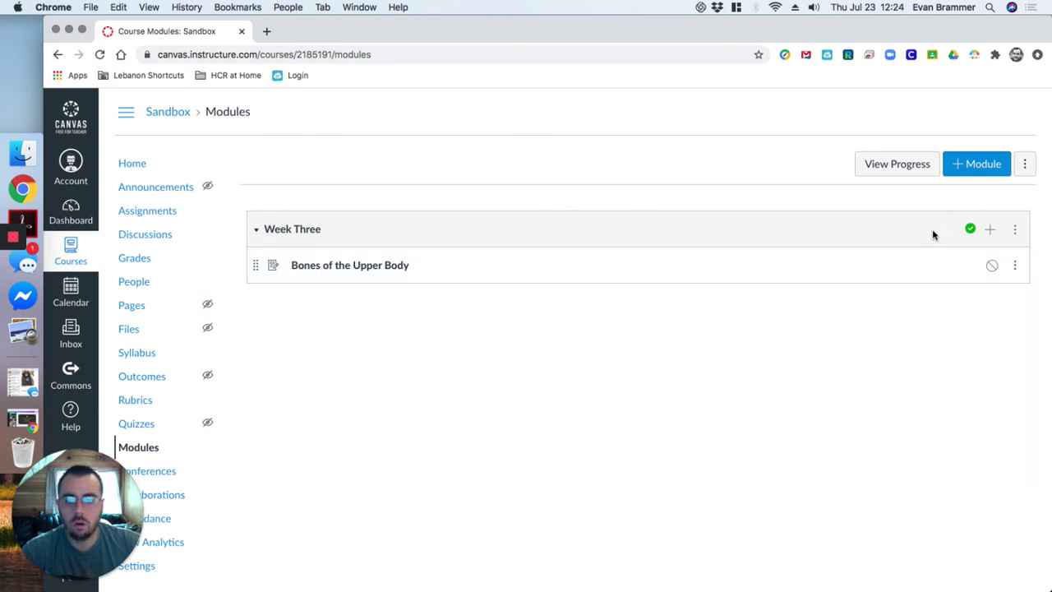
{"action": "left_click", "coordinate": [989, 229]}
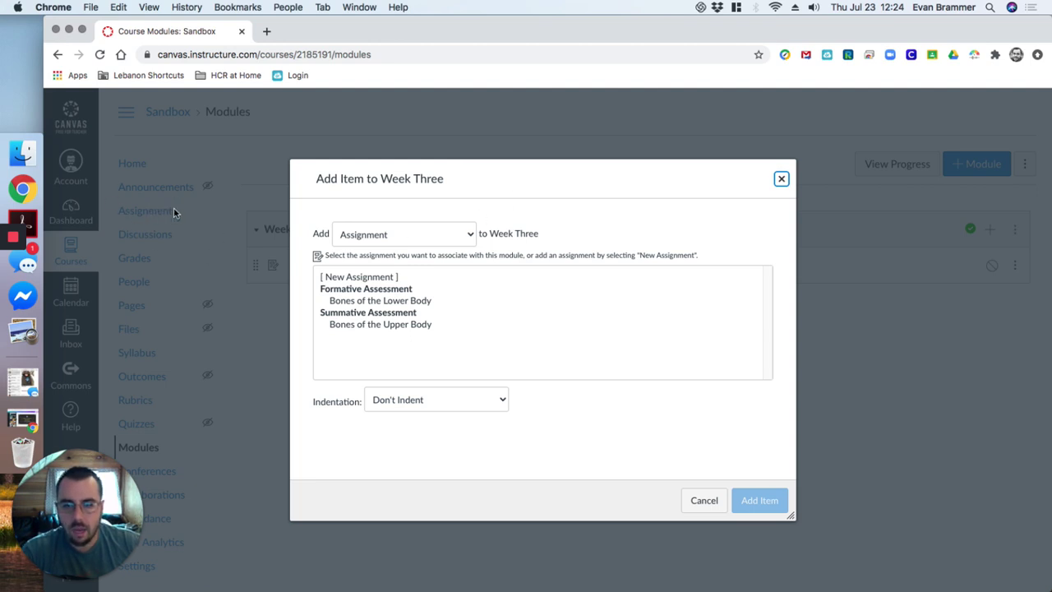
{"action": "left_click", "coordinate": [380, 302]}
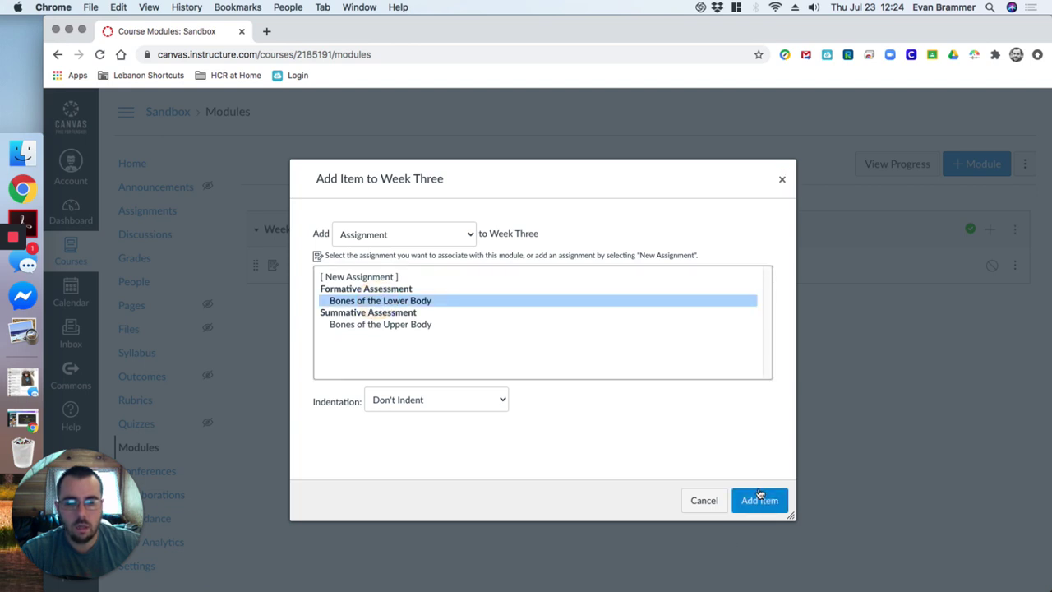
{"action": "left_click", "coordinate": [760, 497]}
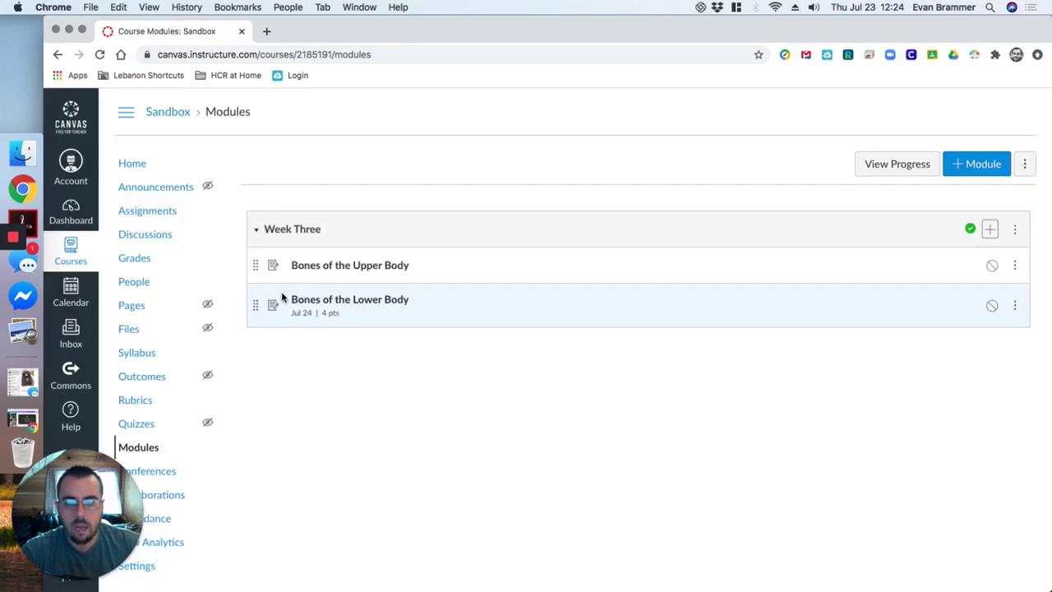
Move Bones of the Lower Body above Bones of the Upper Body in Week Three and publish both assignments.
{"action": "left_click_drag", "start_coordinate": [255, 303], "coordinate": [253, 265]}
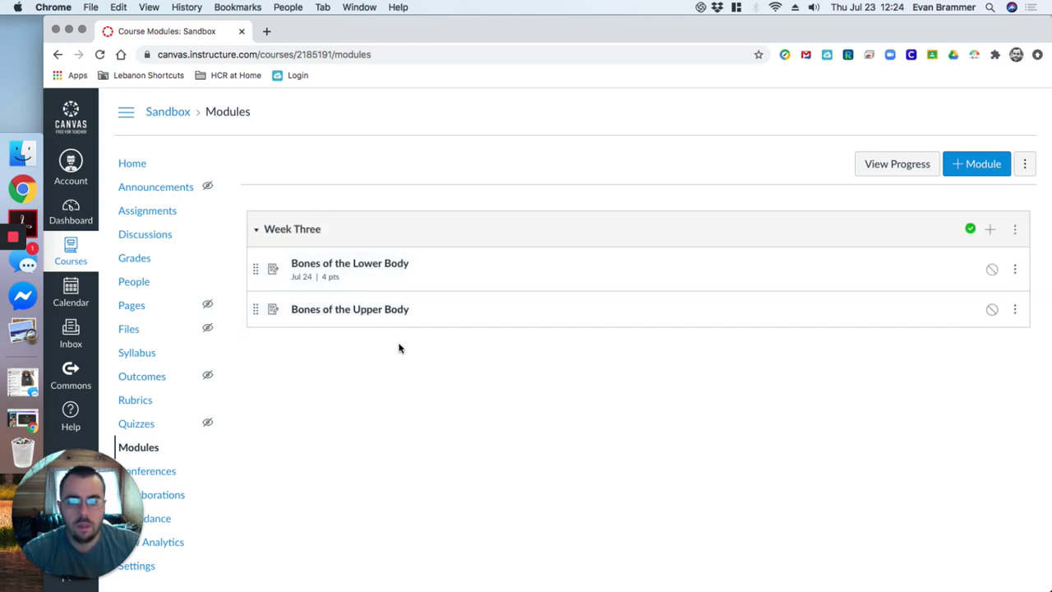
{"action": "left_click", "coordinate": [991, 273]}
{"action": "left_click", "coordinate": [992, 309]}
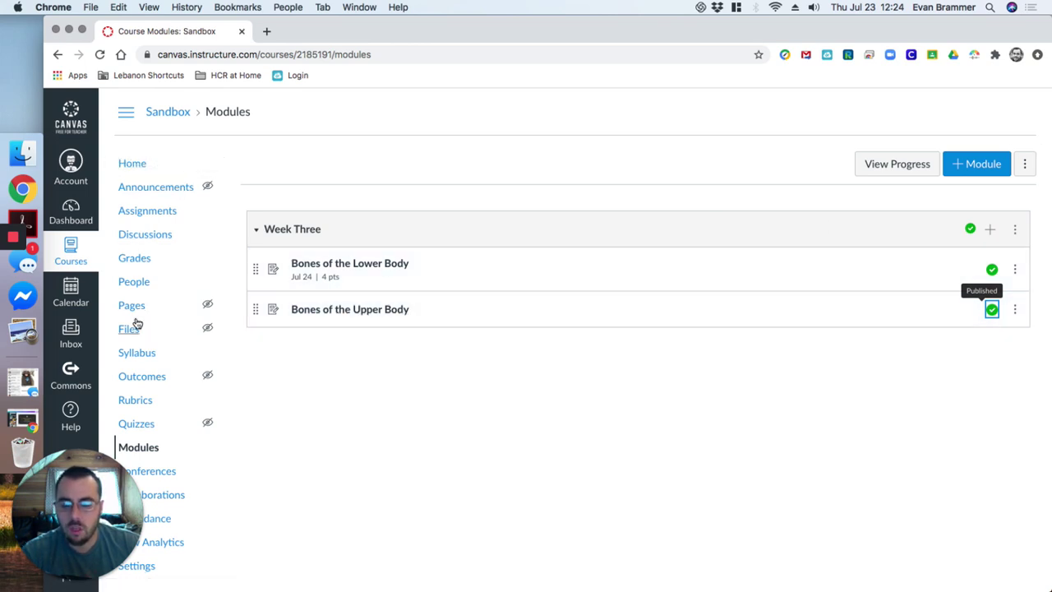
Look up the Bones of the Lower Body assignment in the July 2020 month calendar.
{"action": "left_click", "coordinate": [68, 297]}
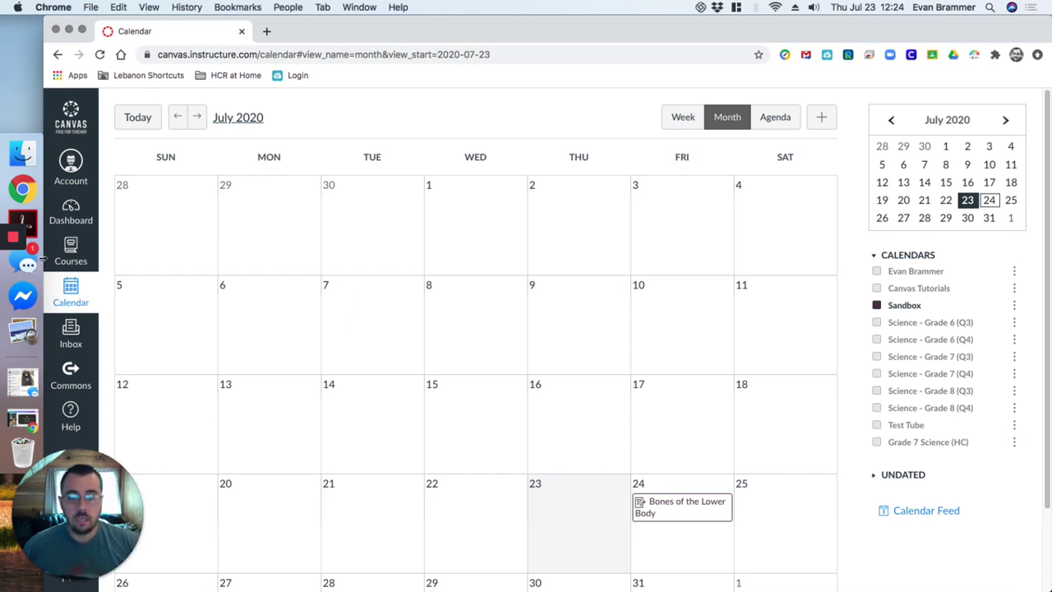
{"action": "scroll", "coordinate": [576, 394], "scroll_direction": "down", "scroll_amount": 3}
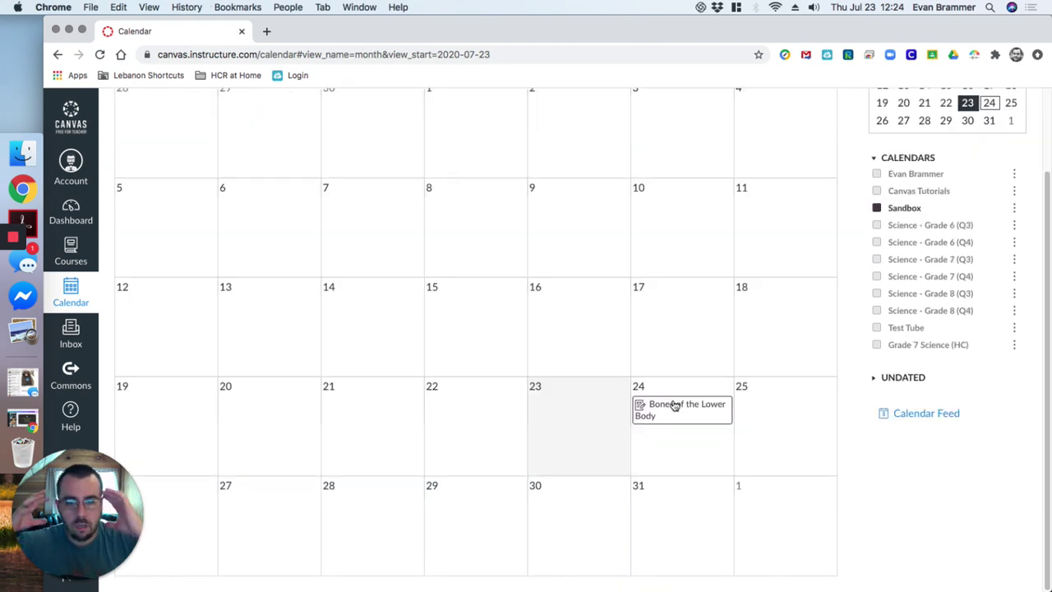
{"action": "mouse_move", "coordinate": [674, 406]}
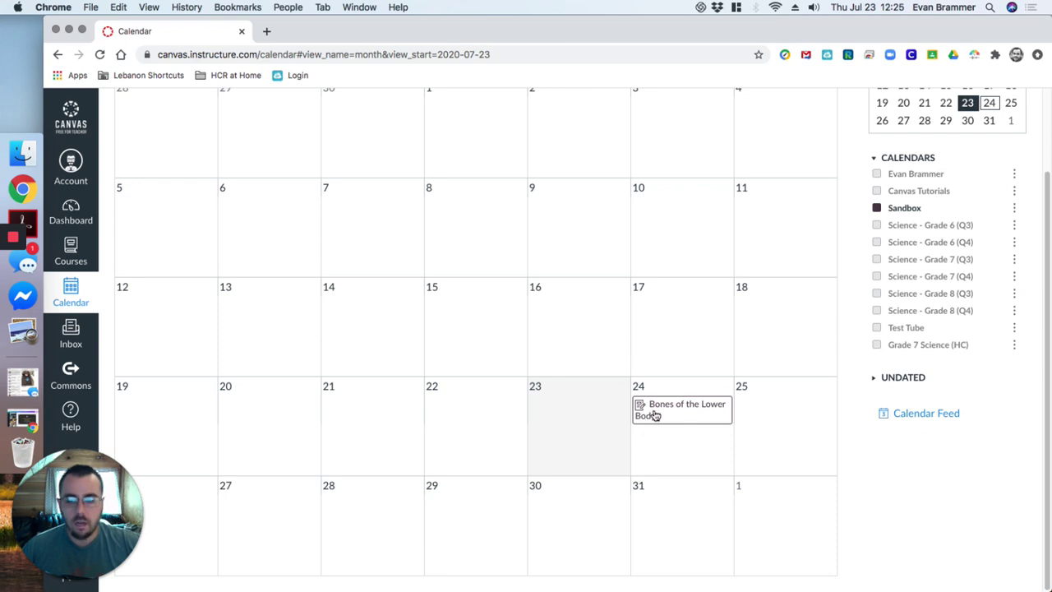
{"action": "left_click", "coordinate": [260, 515]}
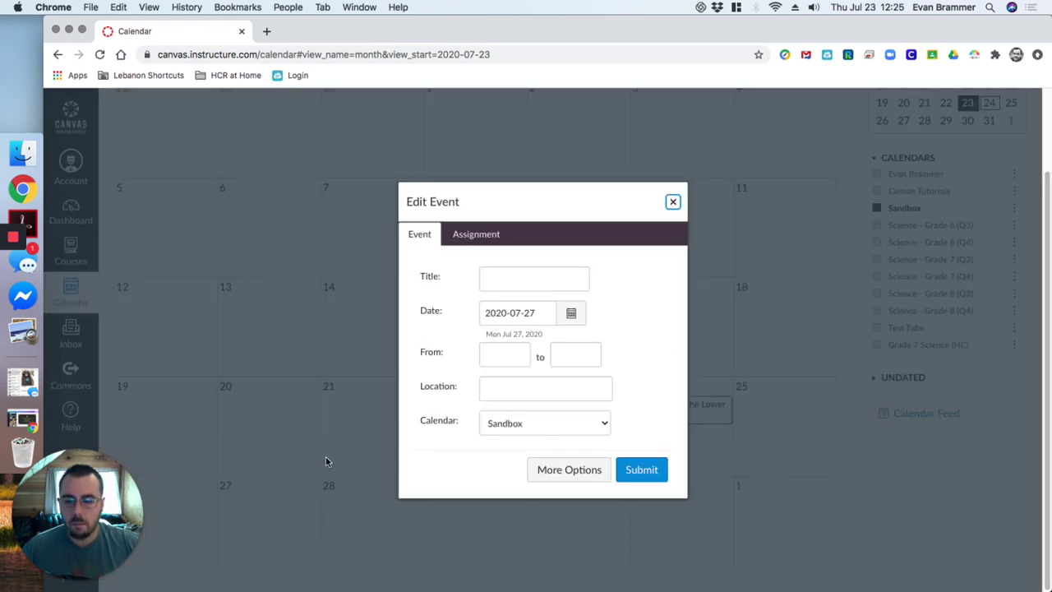
{"action": "left_click", "coordinate": [672, 203]}
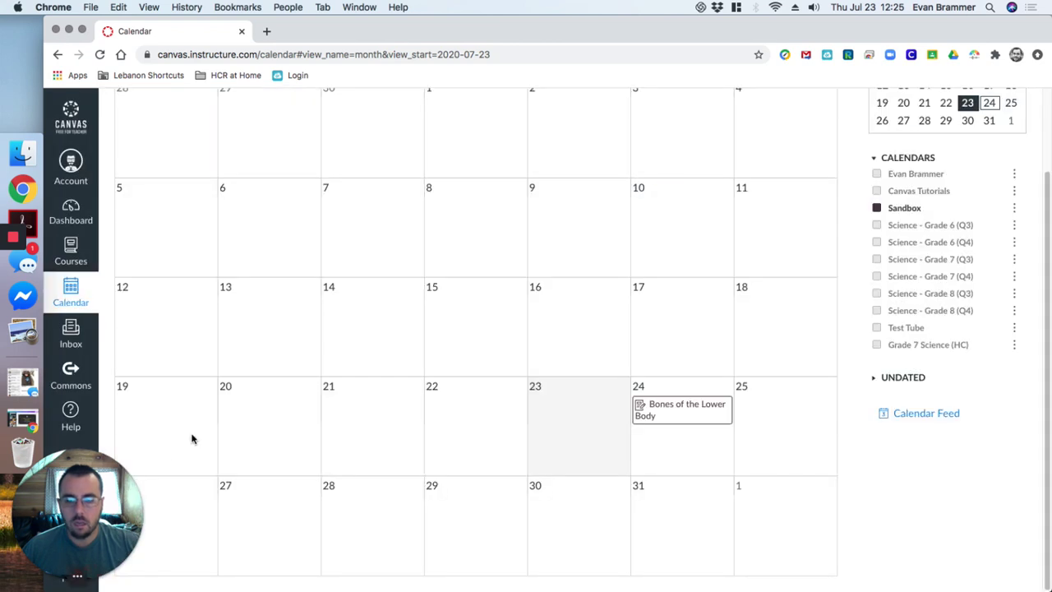
Draft a calendar assignment titled Bones of the Head for the Sandbox course, due Tue Jul 28, 2020.
{"action": "left_click", "coordinate": [259, 505]}
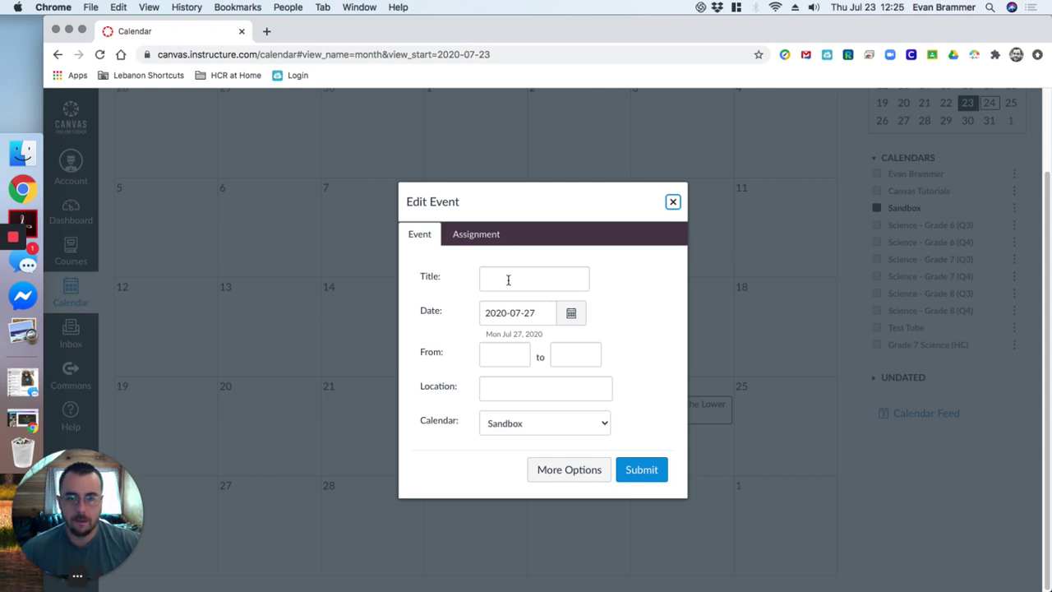
{"action": "left_click", "coordinate": [471, 234]}
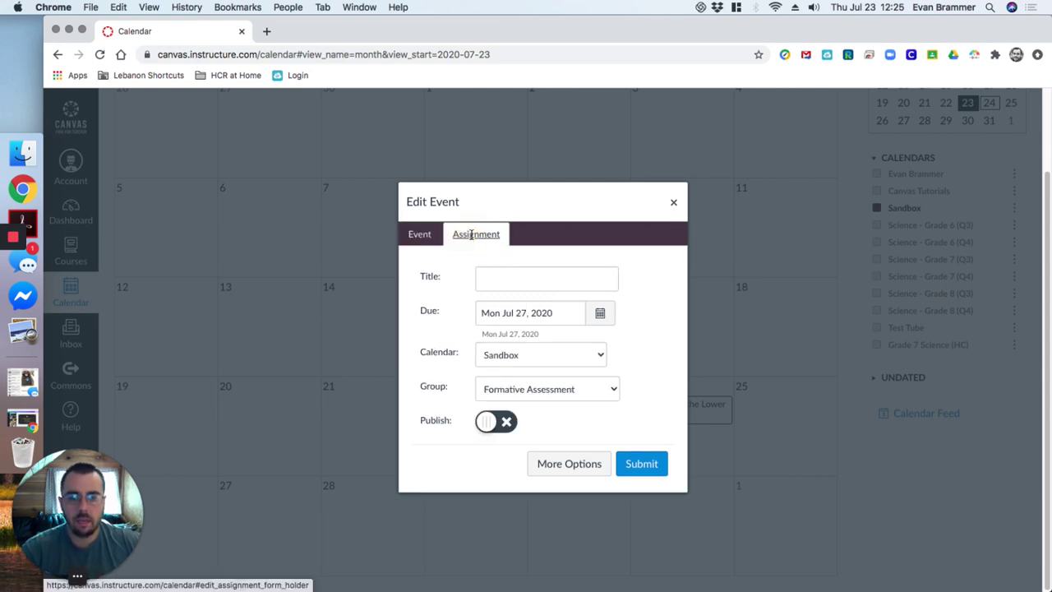
{"action": "left_click", "coordinate": [547, 284]}
{"action": "type", "text": "B"}
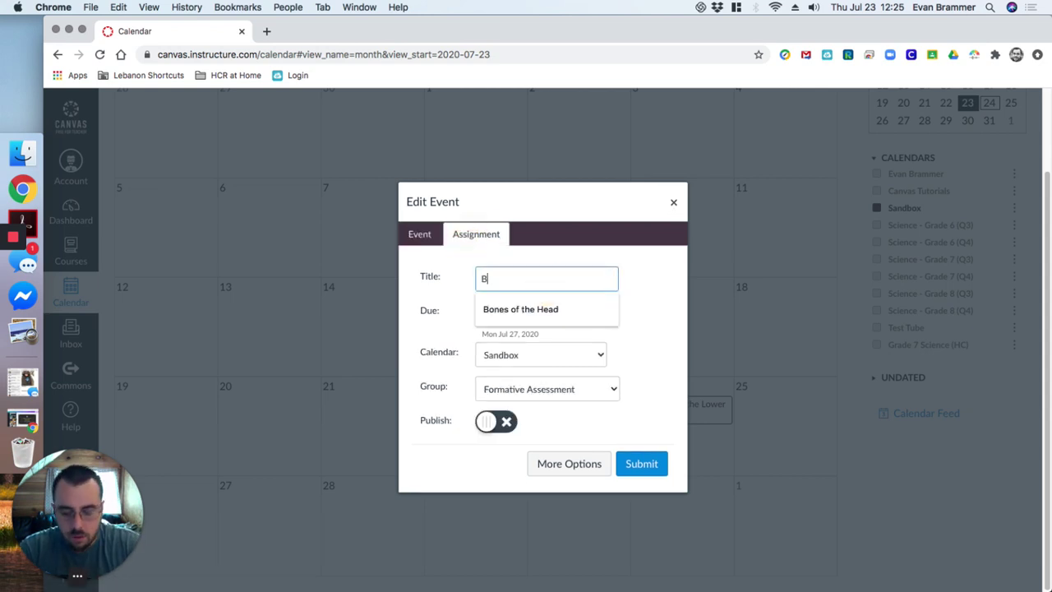
{"action": "type", "text": "ones of the Head"}
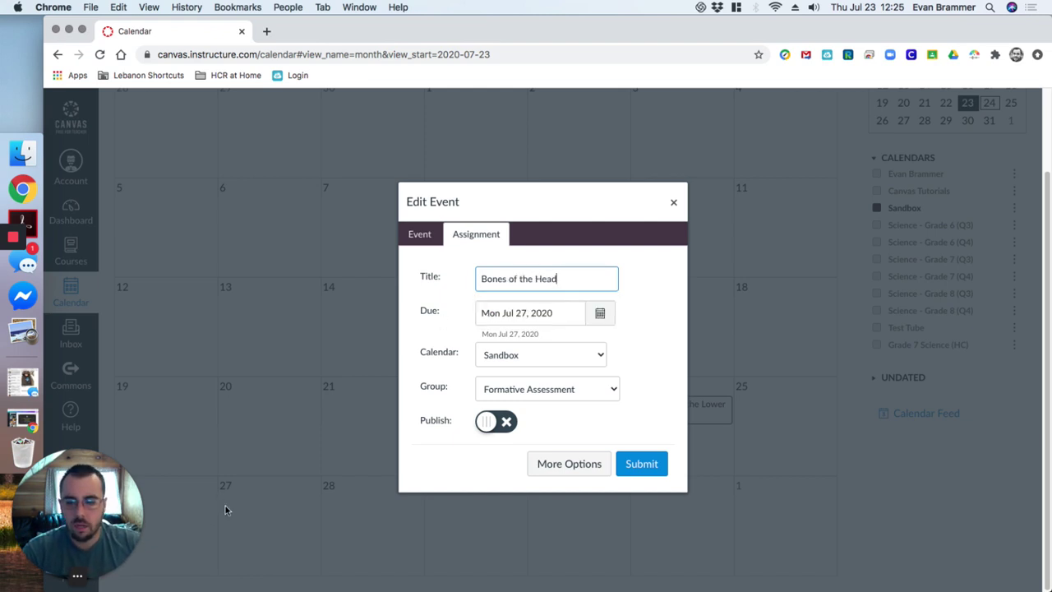
{"action": "left_click", "coordinate": [600, 313]}
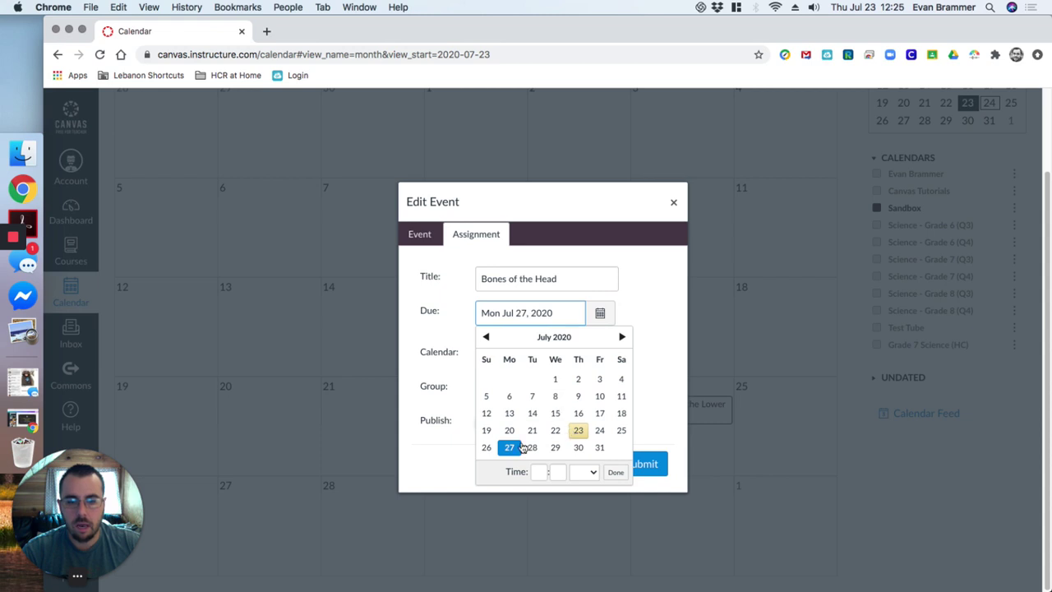
{"action": "left_click", "coordinate": [534, 448]}
{"action": "left_click", "coordinate": [666, 276]}
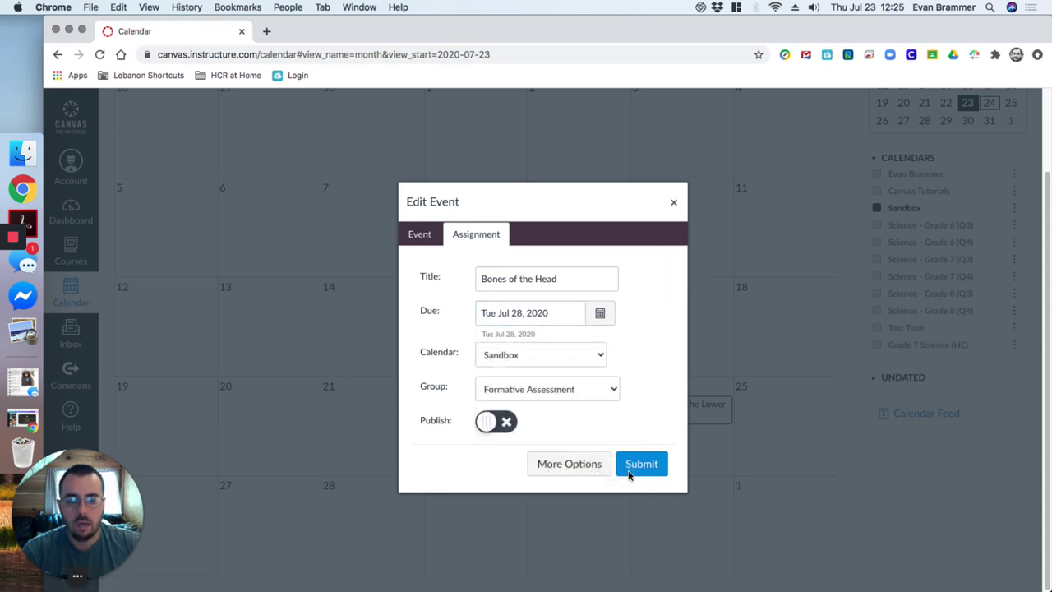
Check which groups and calendars are available for the draft assignment, and discard the draft without submitting it.
{"action": "left_click", "coordinate": [612, 394]}
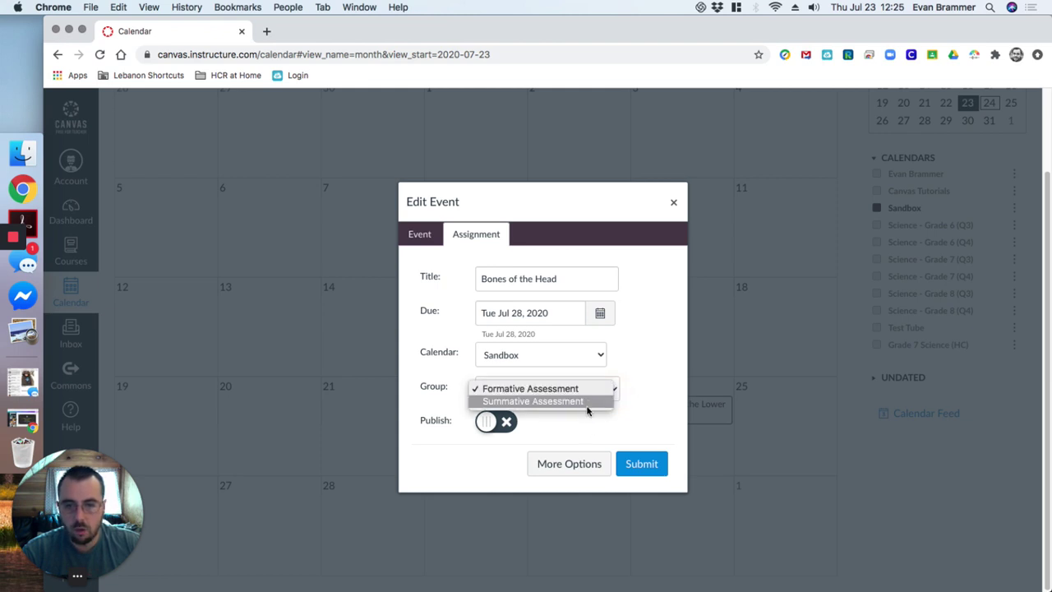
{"action": "left_click", "coordinate": [606, 359]}
{"action": "left_click", "coordinate": [588, 351]}
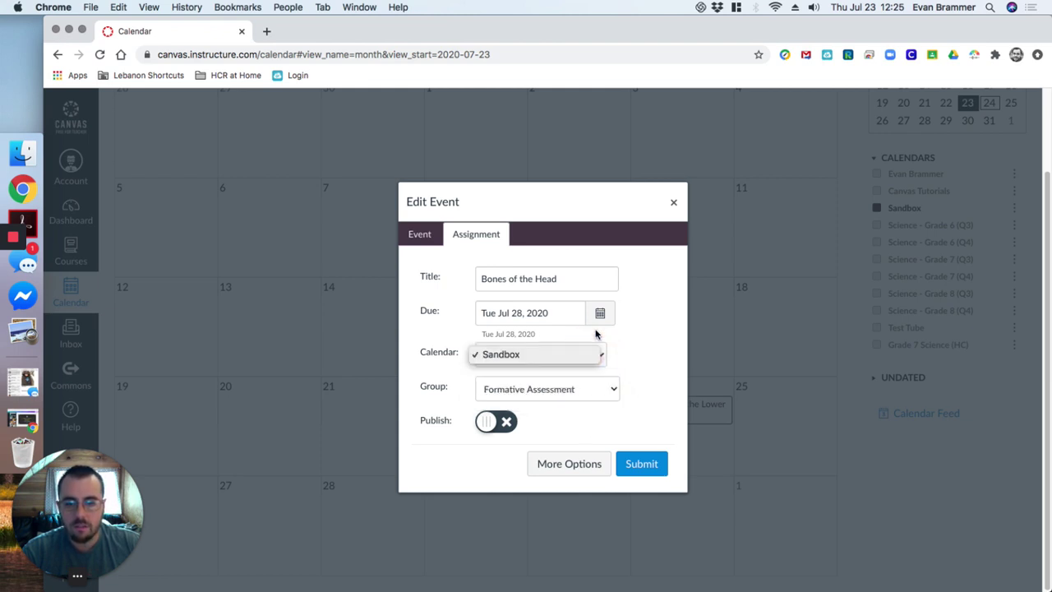
{"action": "left_click", "coordinate": [604, 339]}
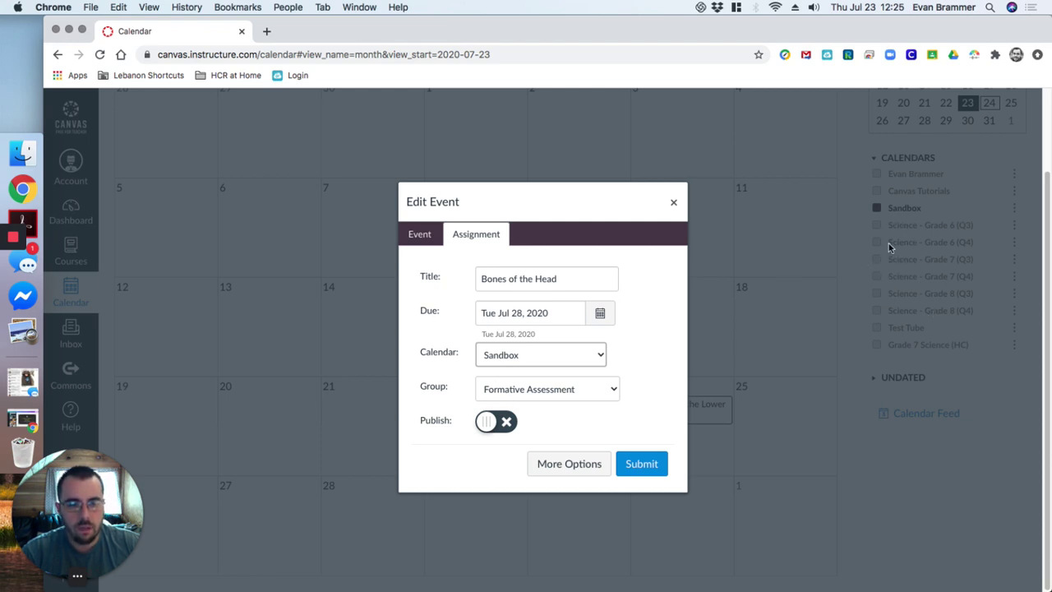
{"action": "left_click", "coordinate": [673, 202]}
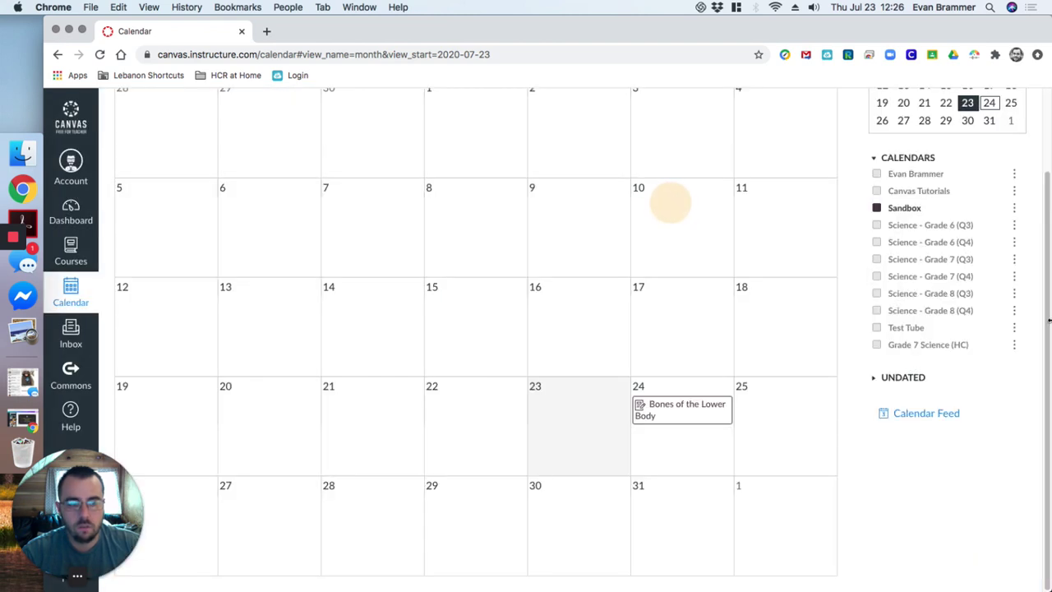
Show the Science - Grade 6 (Q4) and Science - Grade 7 (Q3) calendars, and start a new assignment on July 27.
{"action": "left_click", "coordinate": [877, 242]}
{"action": "left_click", "coordinate": [876, 259]}
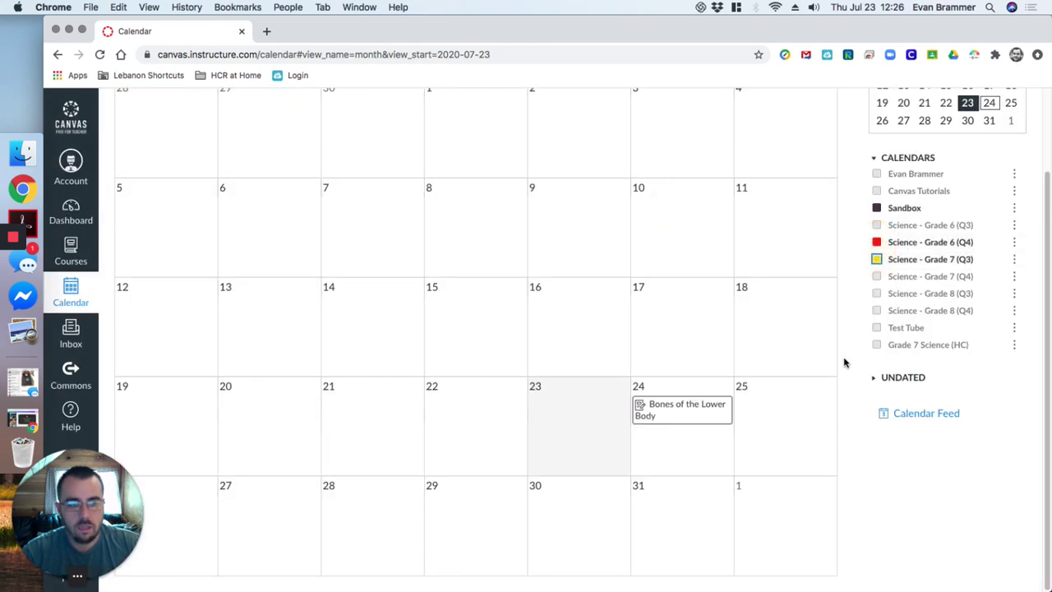
{"action": "left_click", "coordinate": [307, 505]}
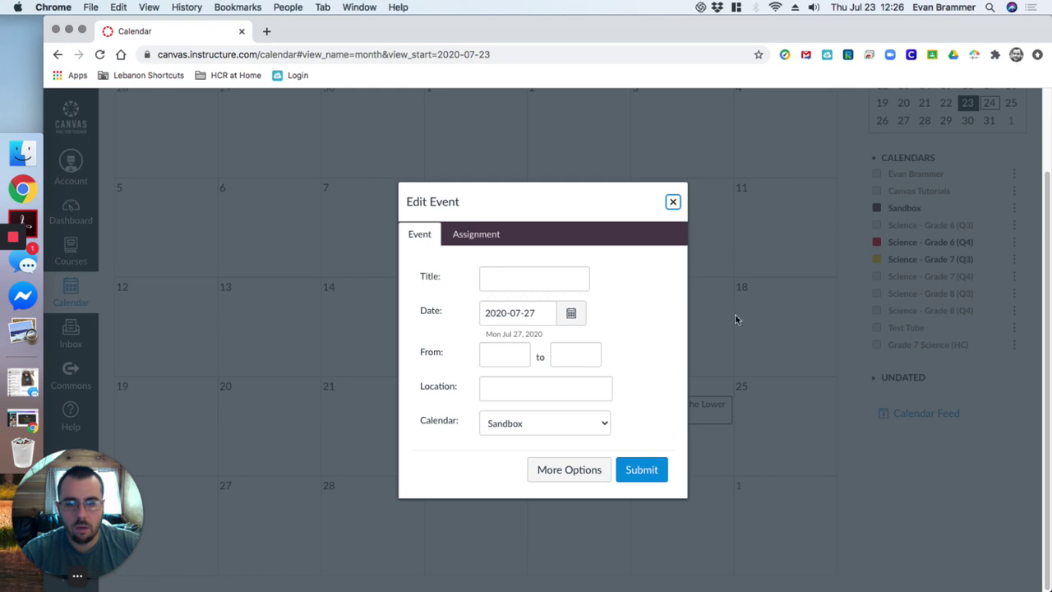
{"action": "left_click", "coordinate": [503, 238]}
Try the Science - Grade 6 (Q4) and Science - Grade 7 (Q3) calendars for the new assignment, and return it to Sandbox.
{"action": "left_click", "coordinate": [593, 354]}
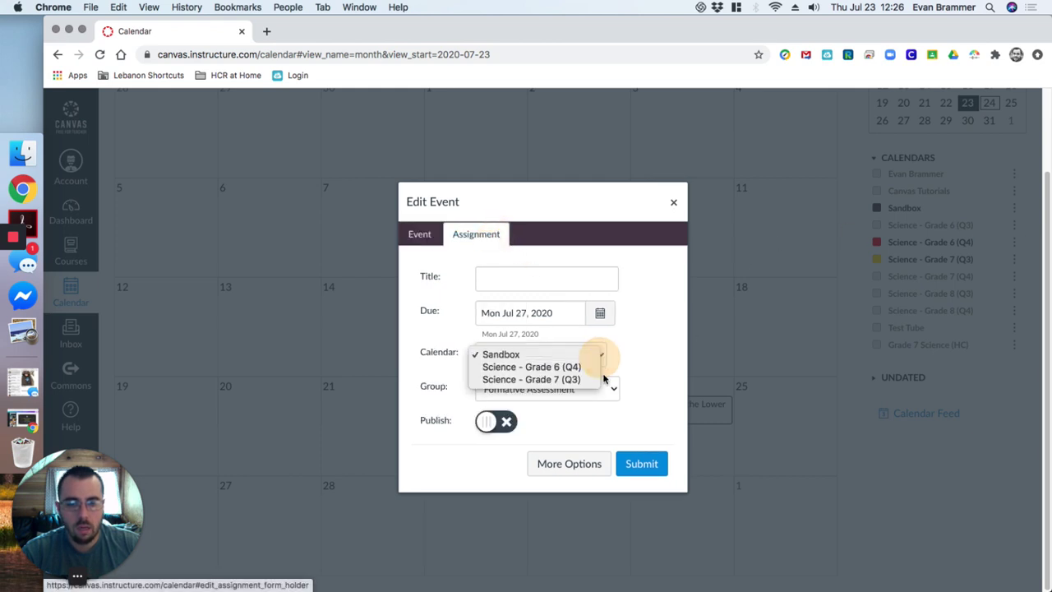
{"action": "left_click", "coordinate": [556, 367]}
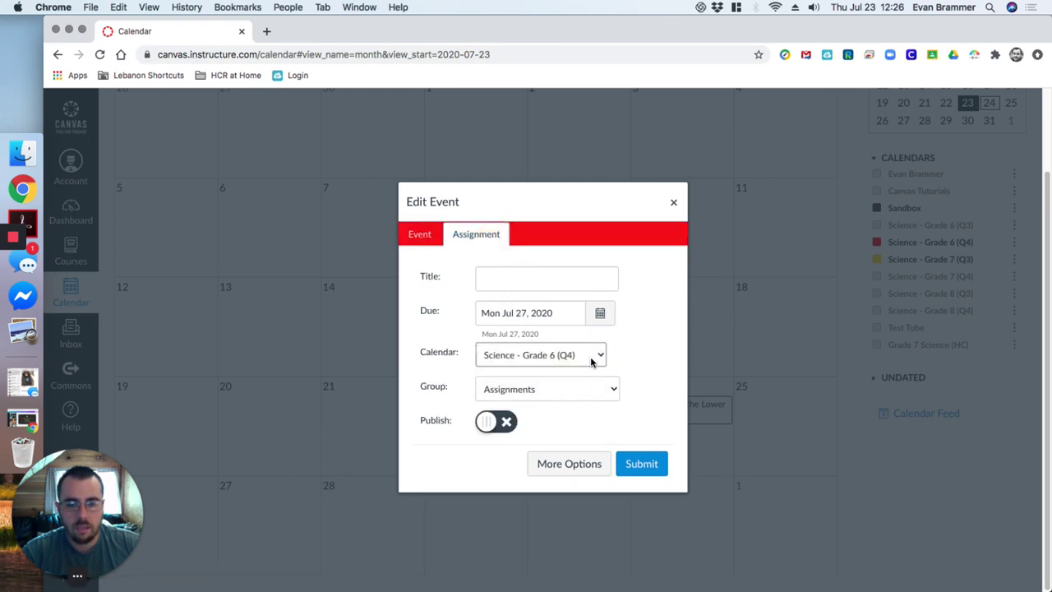
{"action": "left_click", "coordinate": [584, 352]}
{"action": "left_click", "coordinate": [582, 367]}
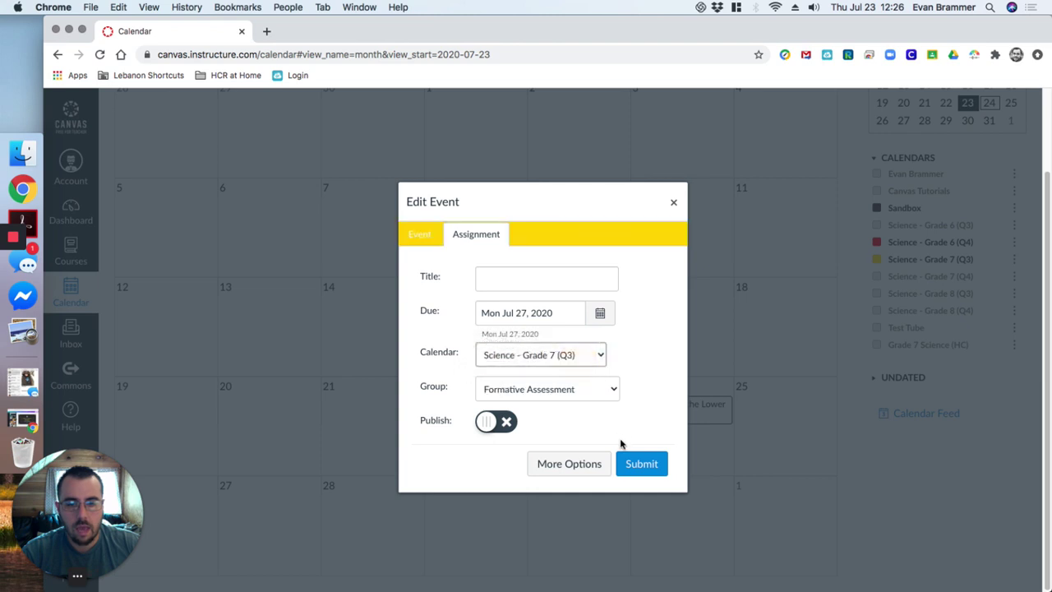
{"action": "left_click", "coordinate": [583, 352]}
{"action": "left_click", "coordinate": [583, 331]}
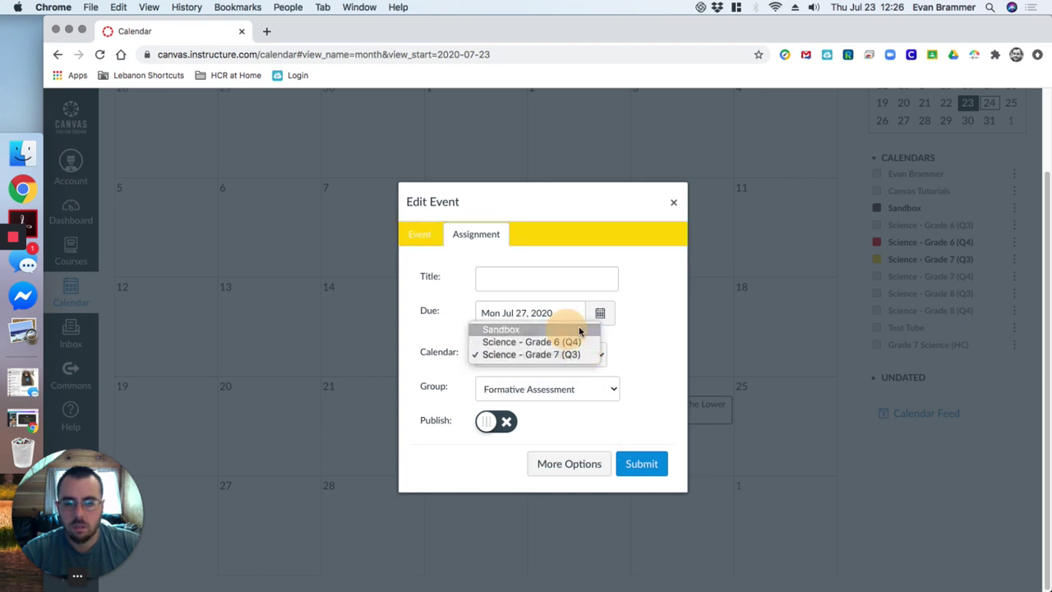
Title the new assignment Bones of the Head, make it due Tue Jul 28, 2020, and submit it as published.
{"action": "left_click", "coordinate": [538, 279]}
{"action": "left_click", "coordinate": [534, 308]}
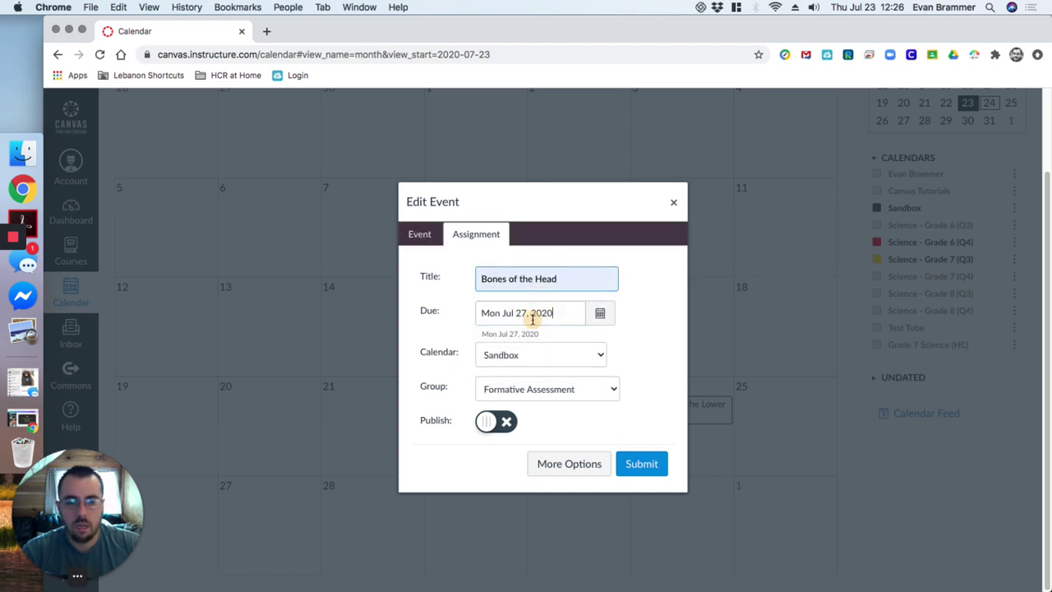
{"action": "left_click", "coordinate": [534, 312]}
{"action": "left_click", "coordinate": [599, 312]}
{"action": "left_click", "coordinate": [532, 447]}
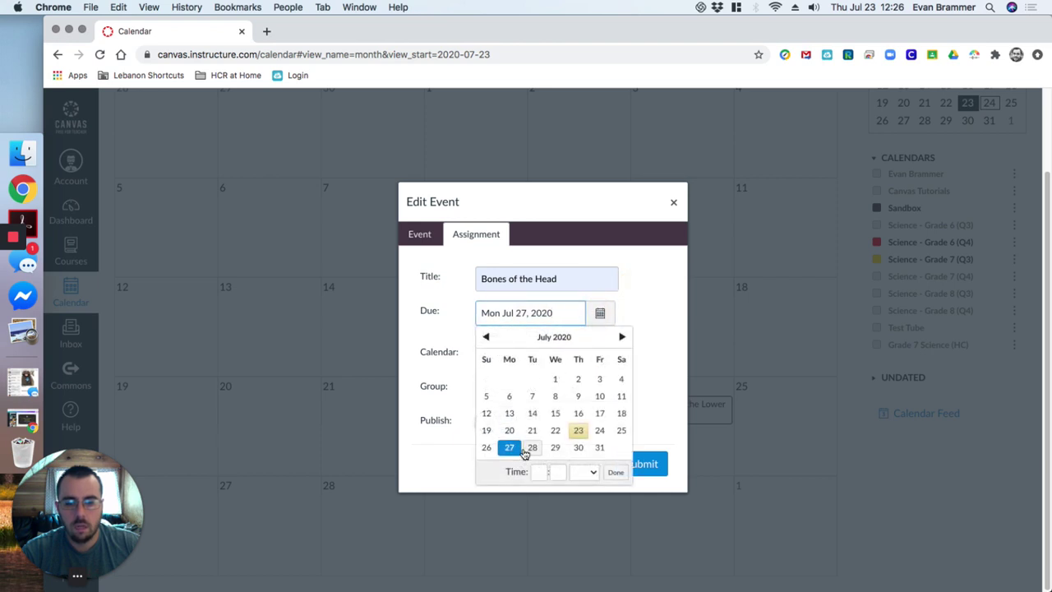
{"action": "left_click", "coordinate": [653, 334]}
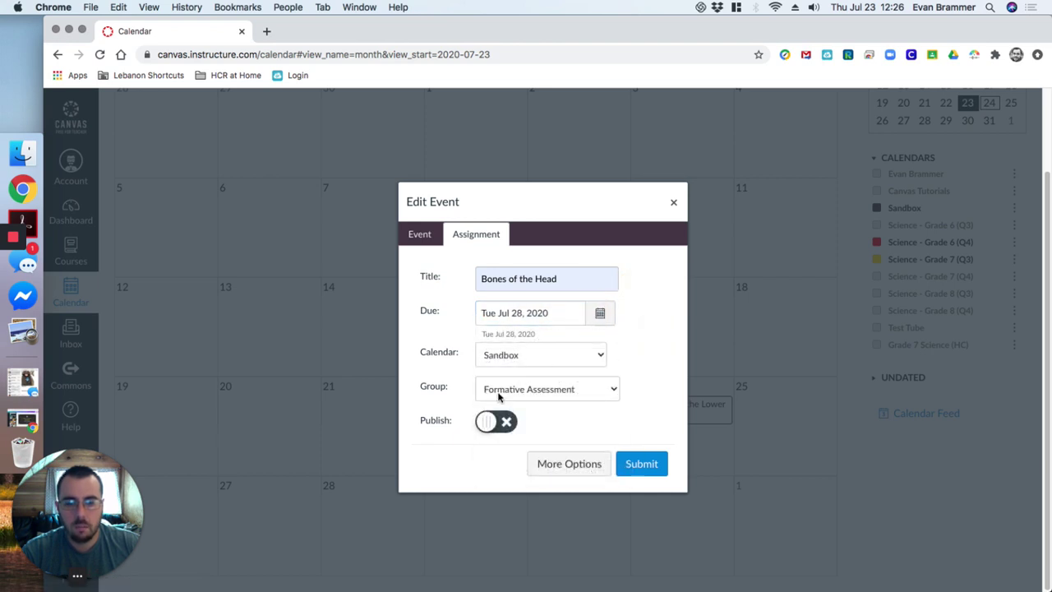
{"action": "left_click", "coordinate": [503, 419]}
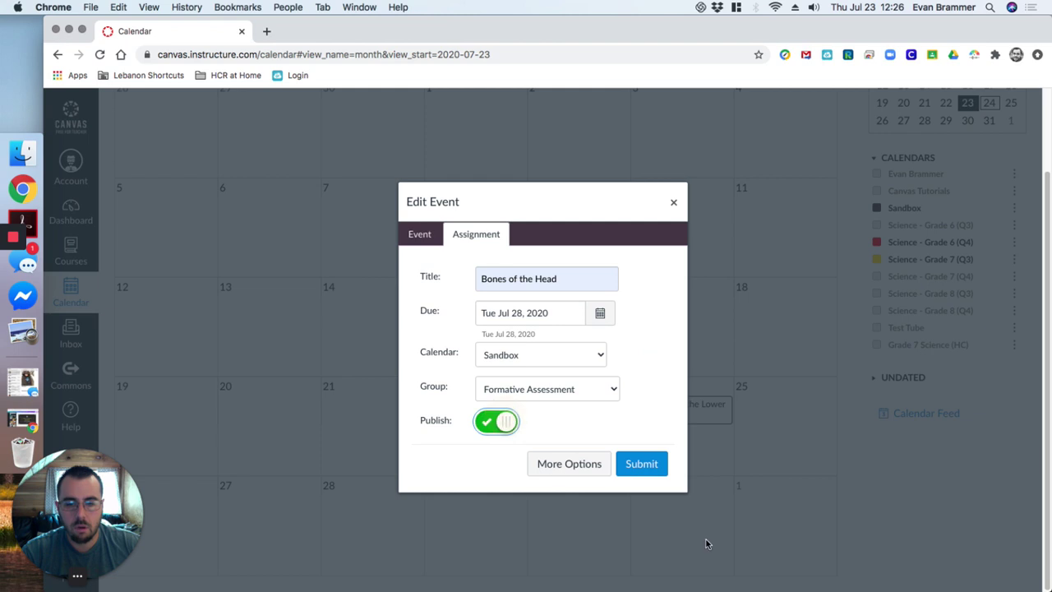
{"action": "left_click", "coordinate": [649, 467]}
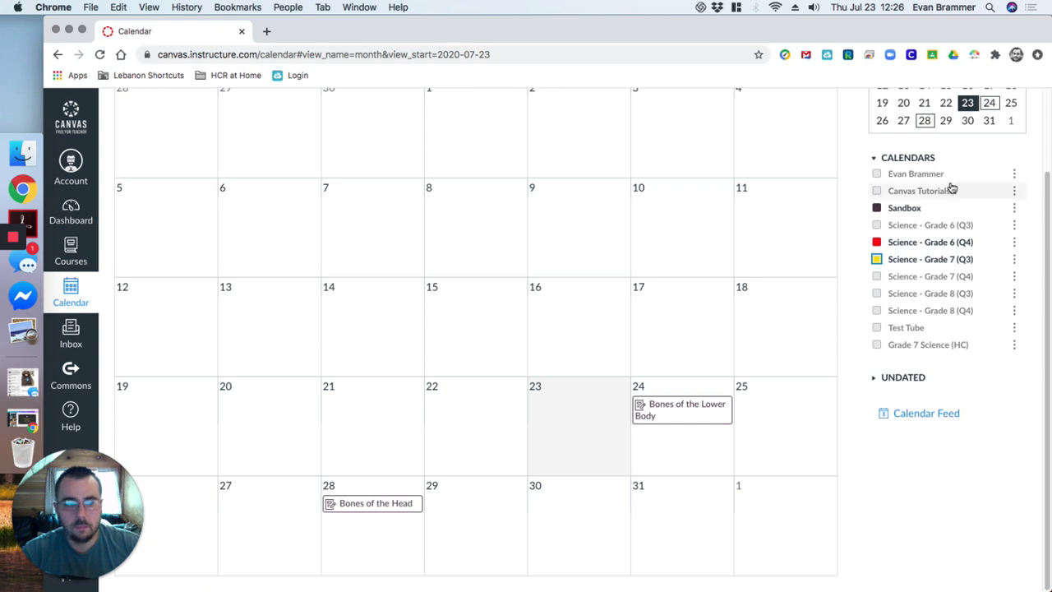
Open the Sandbox course and add the existing Bones of the Head assignment to the Week Three module without indentation.
{"action": "left_click", "coordinate": [908, 209]}
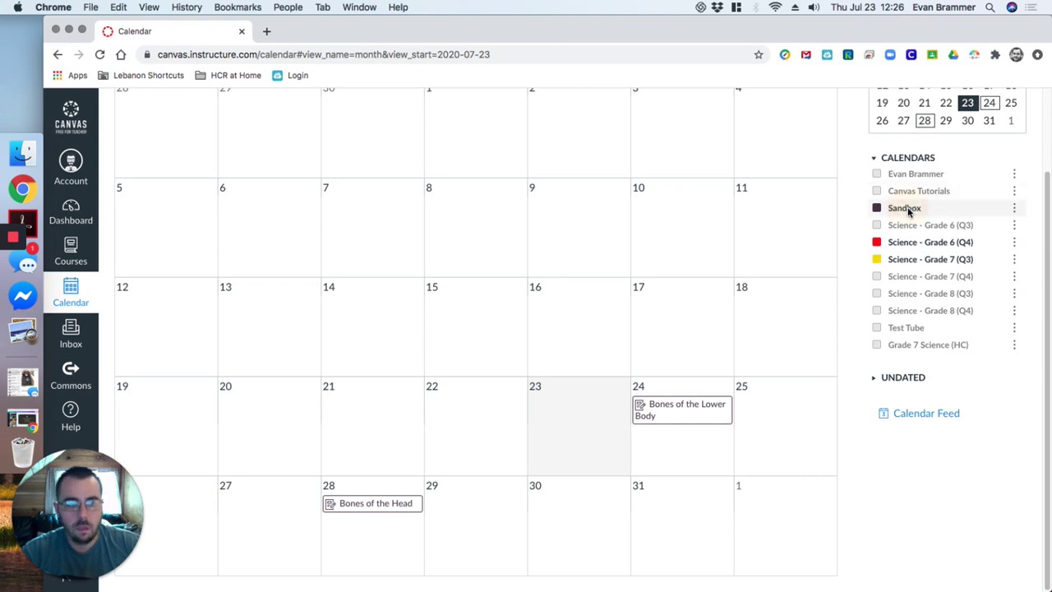
{"action": "left_click", "coordinate": [71, 250]}
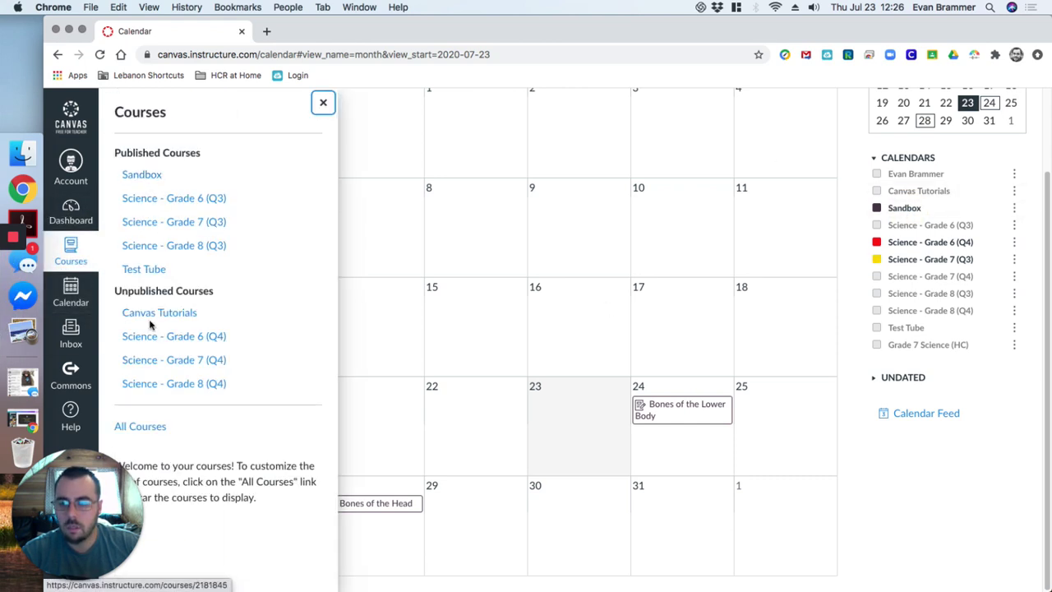
{"action": "left_click", "coordinate": [148, 177]}
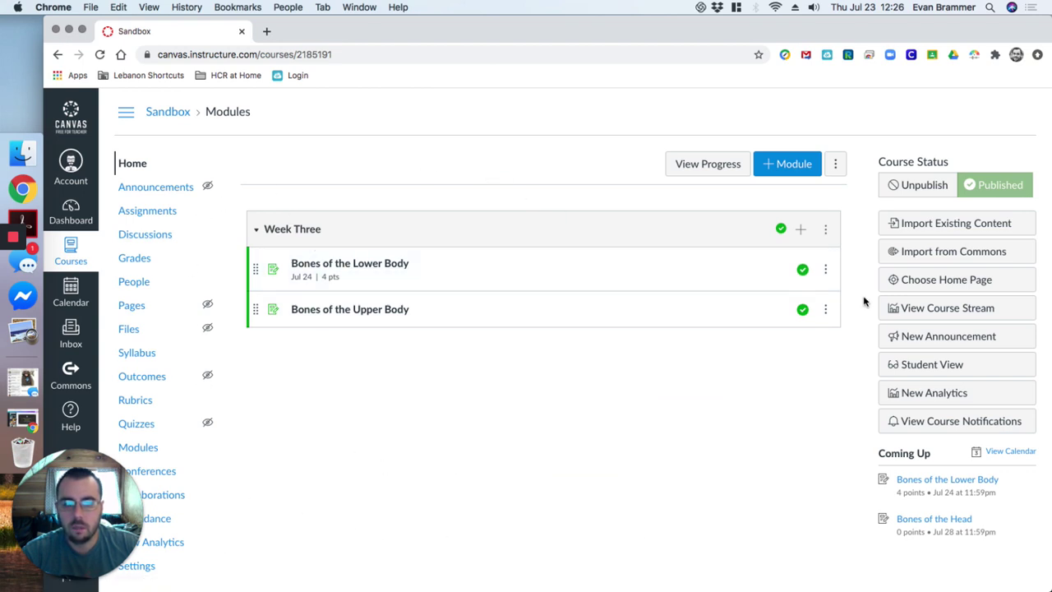
{"action": "left_click", "coordinate": [801, 228]}
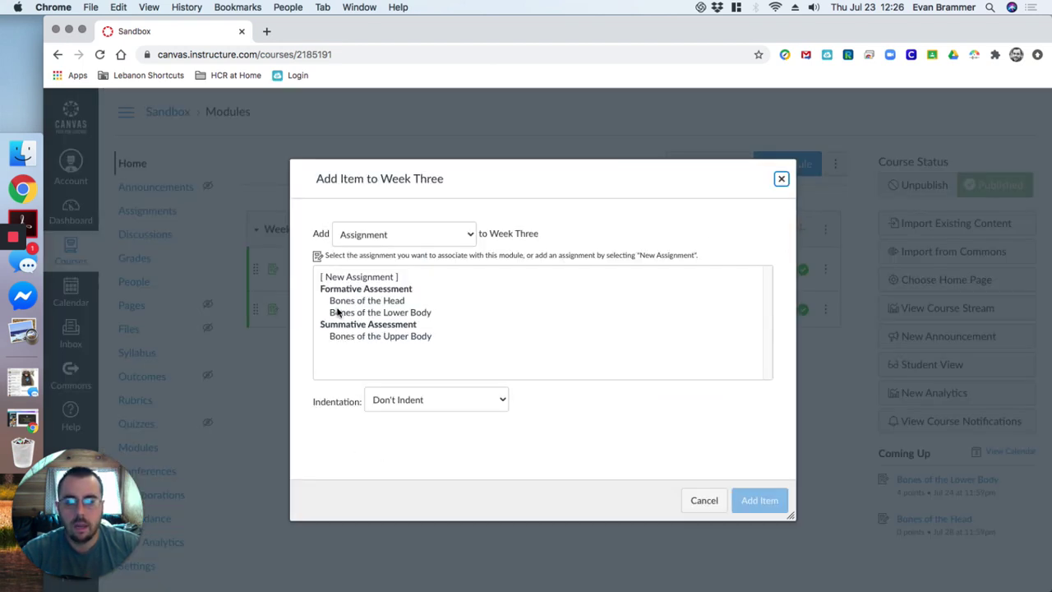
{"action": "left_click", "coordinate": [345, 301]}
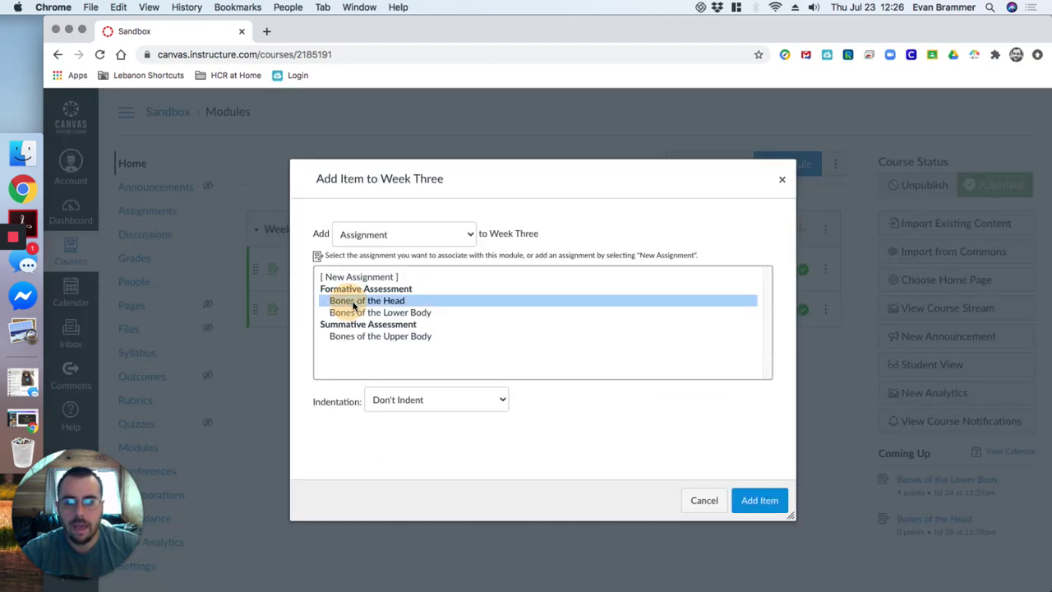
{"action": "left_click", "coordinate": [772, 508]}
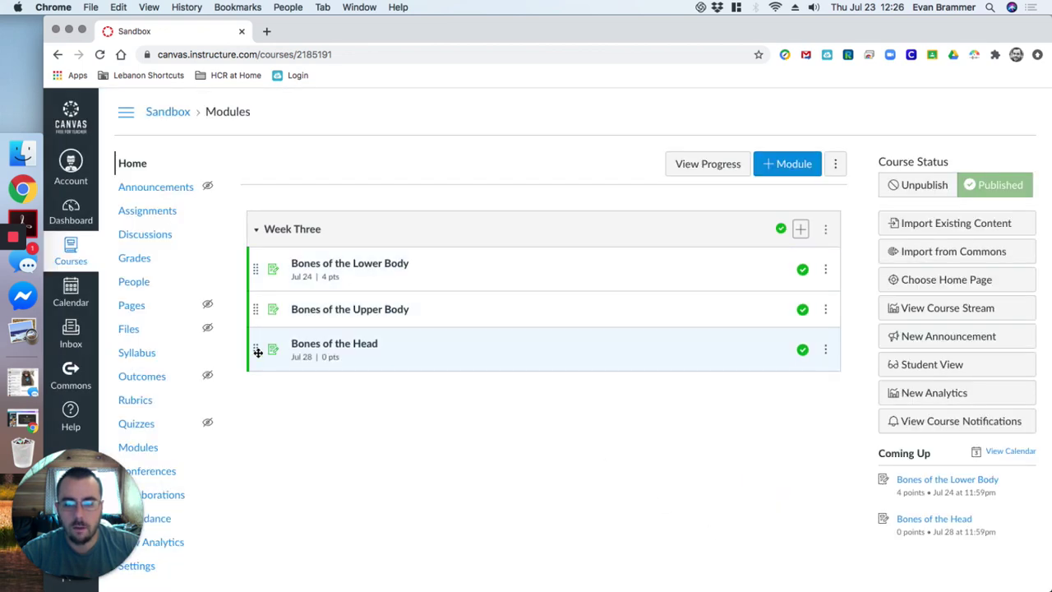